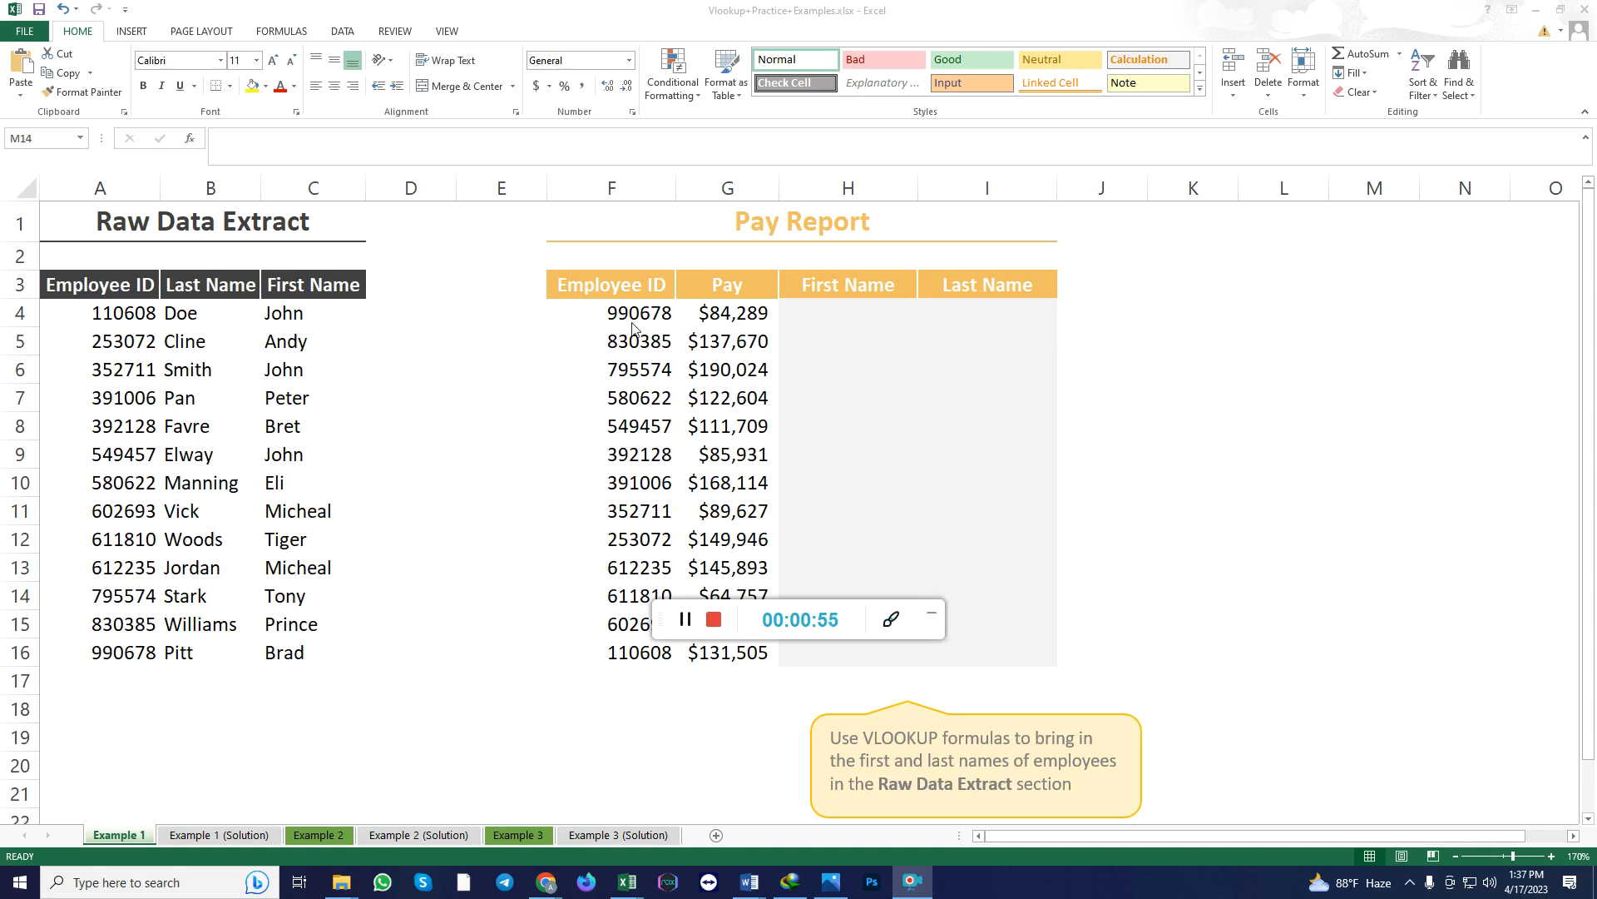
# Examine the Pay Report's Employee ID, Pay and First Name columns alongside the Raw Data Extract table.
pyautogui.click(619, 291)
pyautogui.click(628, 312)
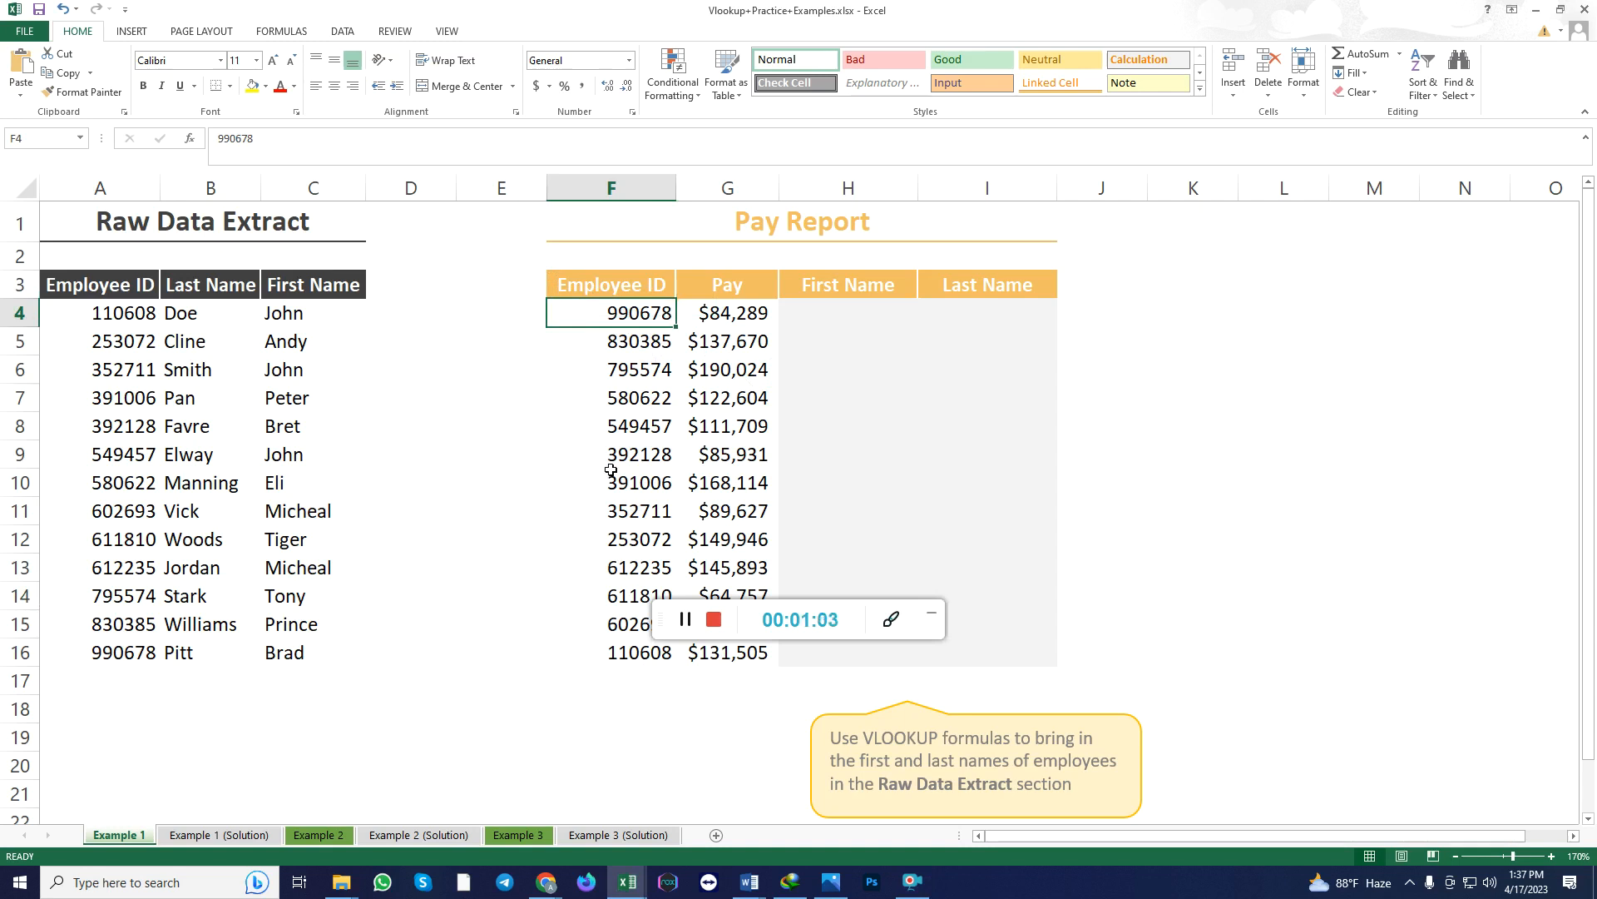
pyautogui.moveTo(729, 316); pyautogui.dragTo(1240, 659)
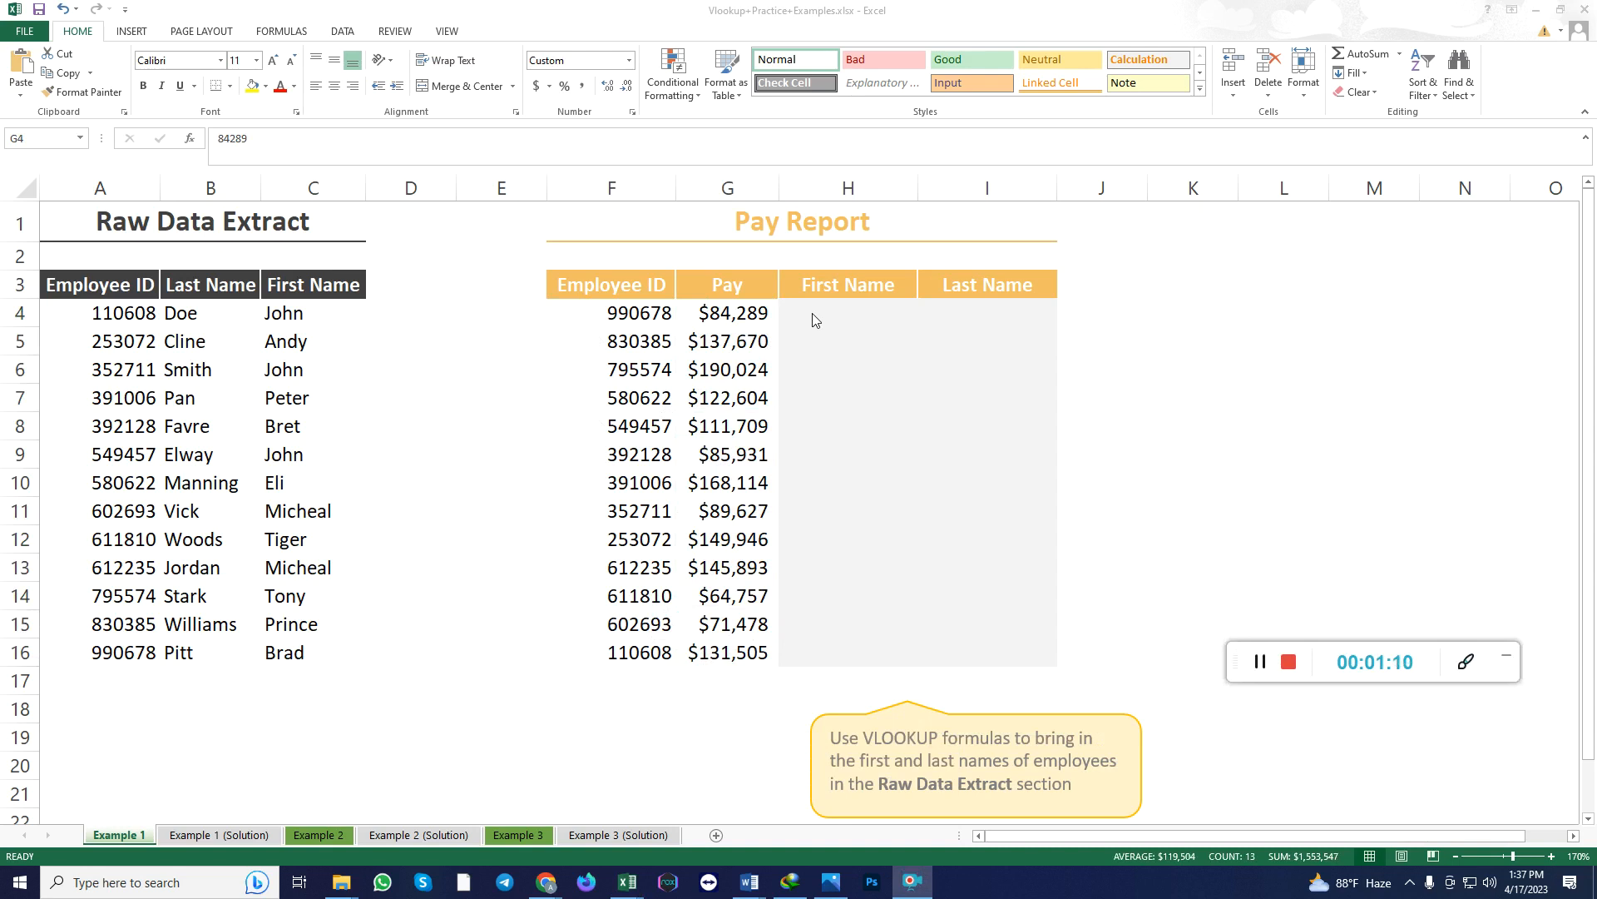
pyautogui.click(664, 315)
pyautogui.click(644, 317)
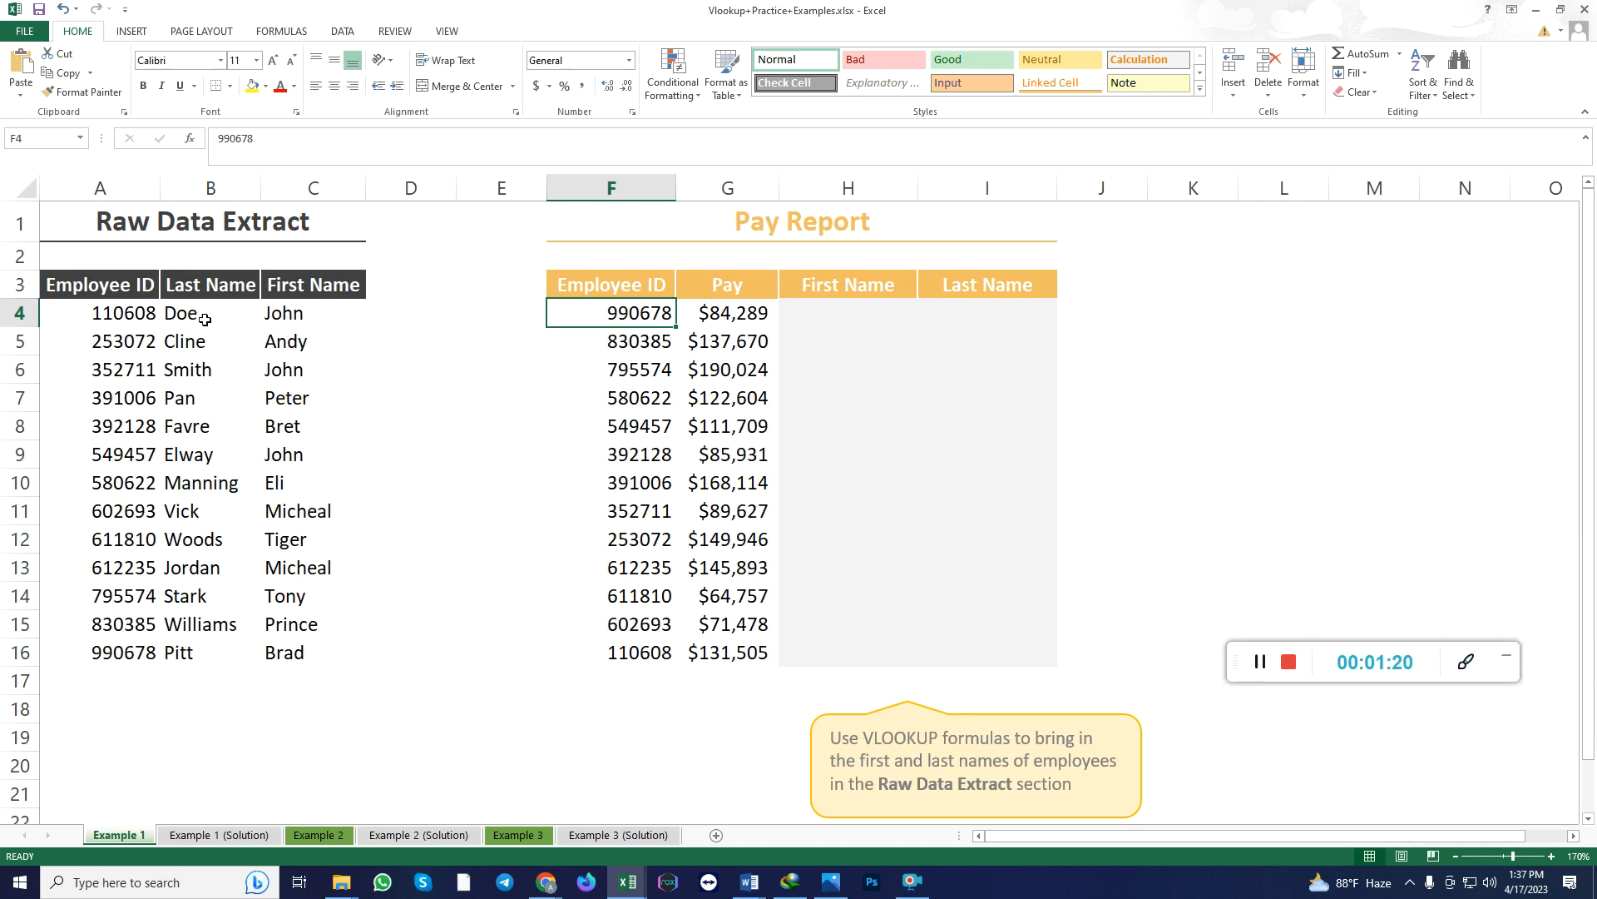
pyautogui.moveTo(87, 289); pyautogui.dragTo(279, 654)
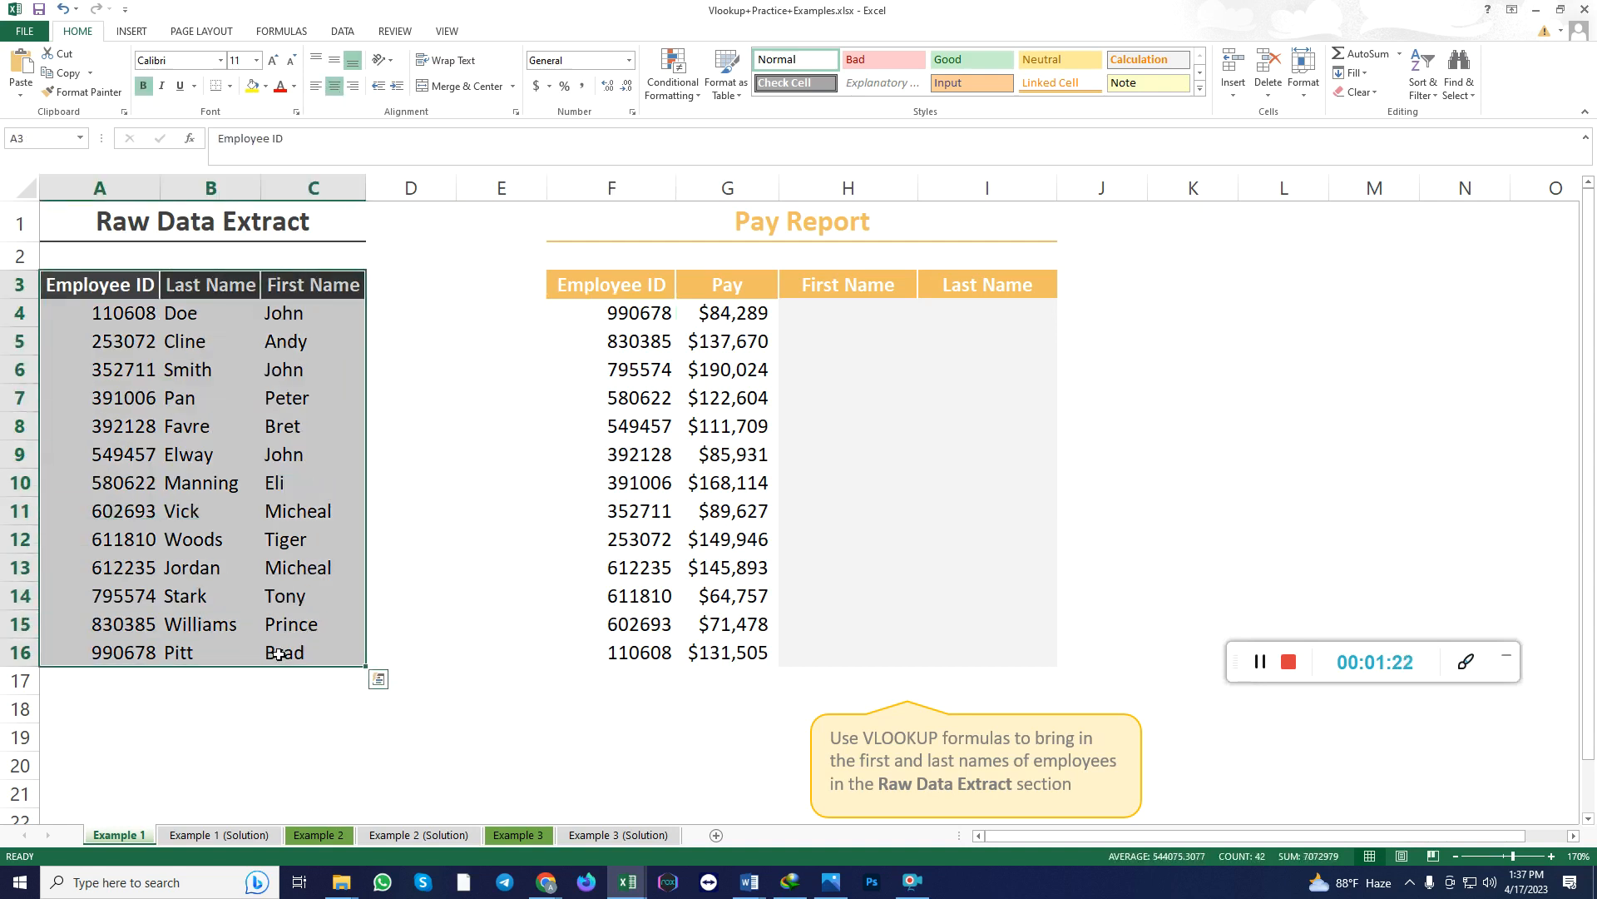
pyautogui.moveTo(613, 287); pyautogui.dragTo(724, 658)
pyautogui.click(851, 311)
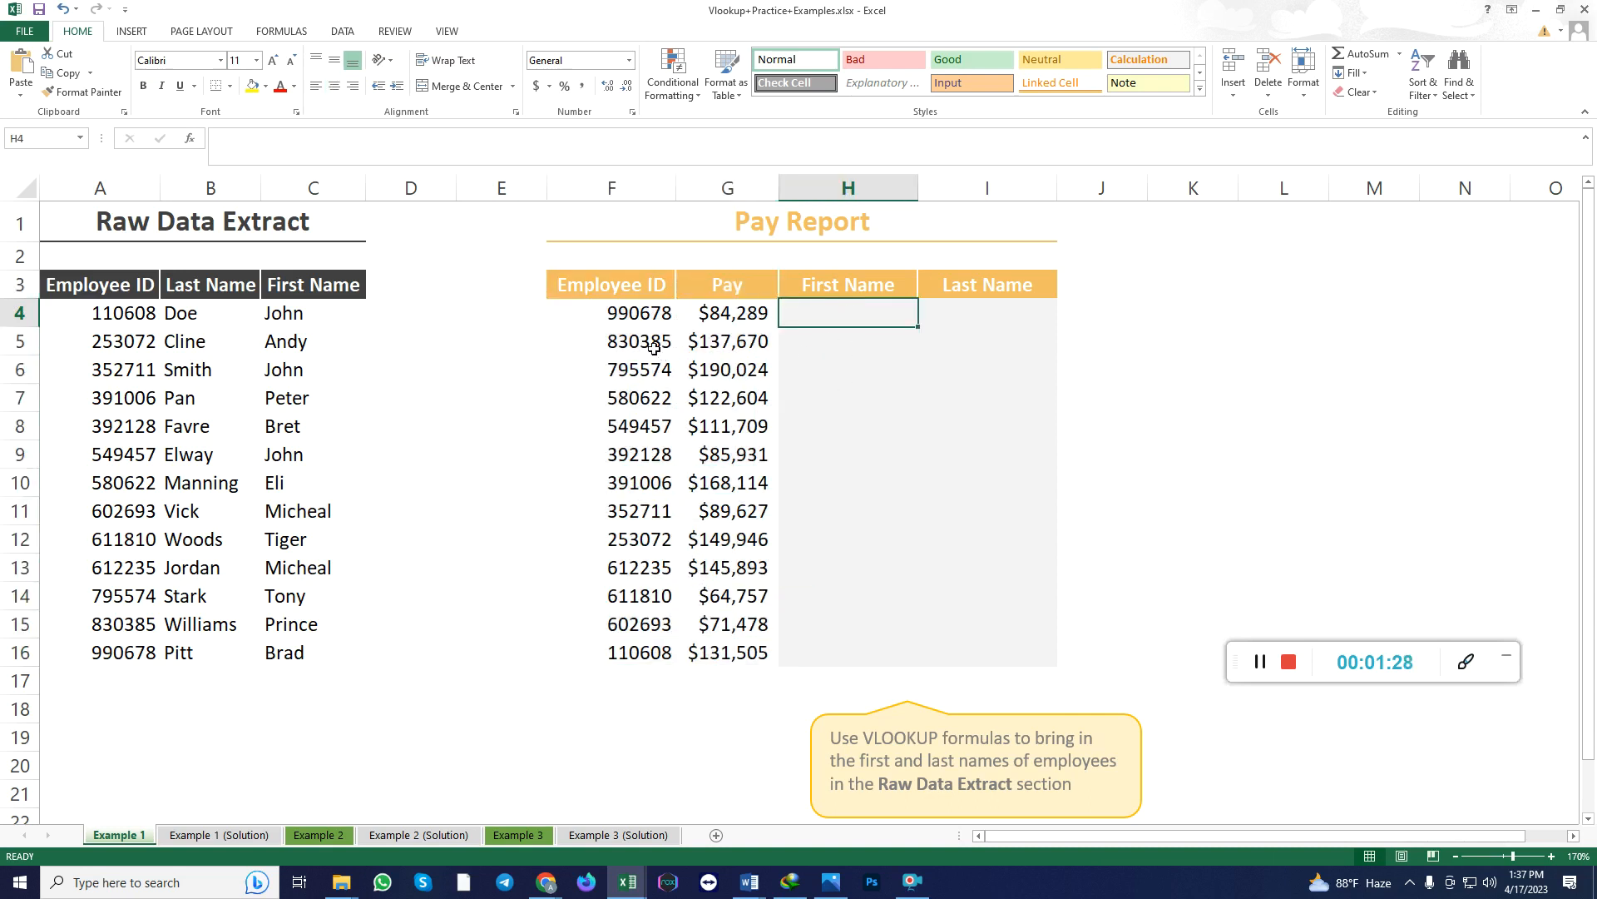
# Trace the first Pay Report employee ID to row 16 of Raw Data Extract and compare the name columns with the report's name columns.
pyautogui.click(641, 316)
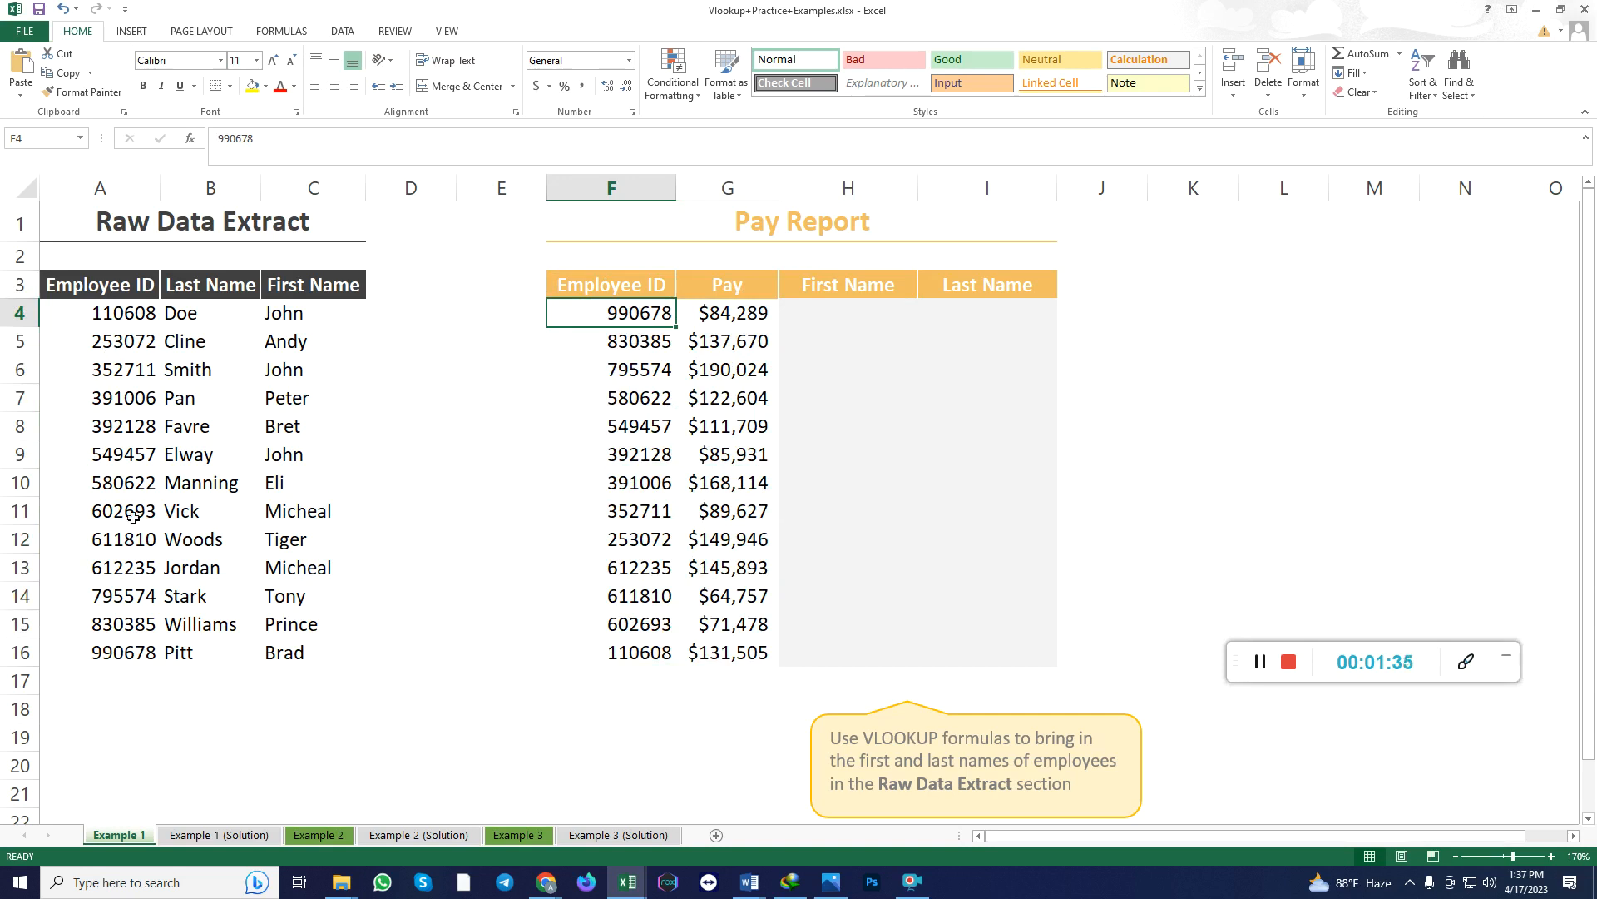
pyautogui.click(127, 656)
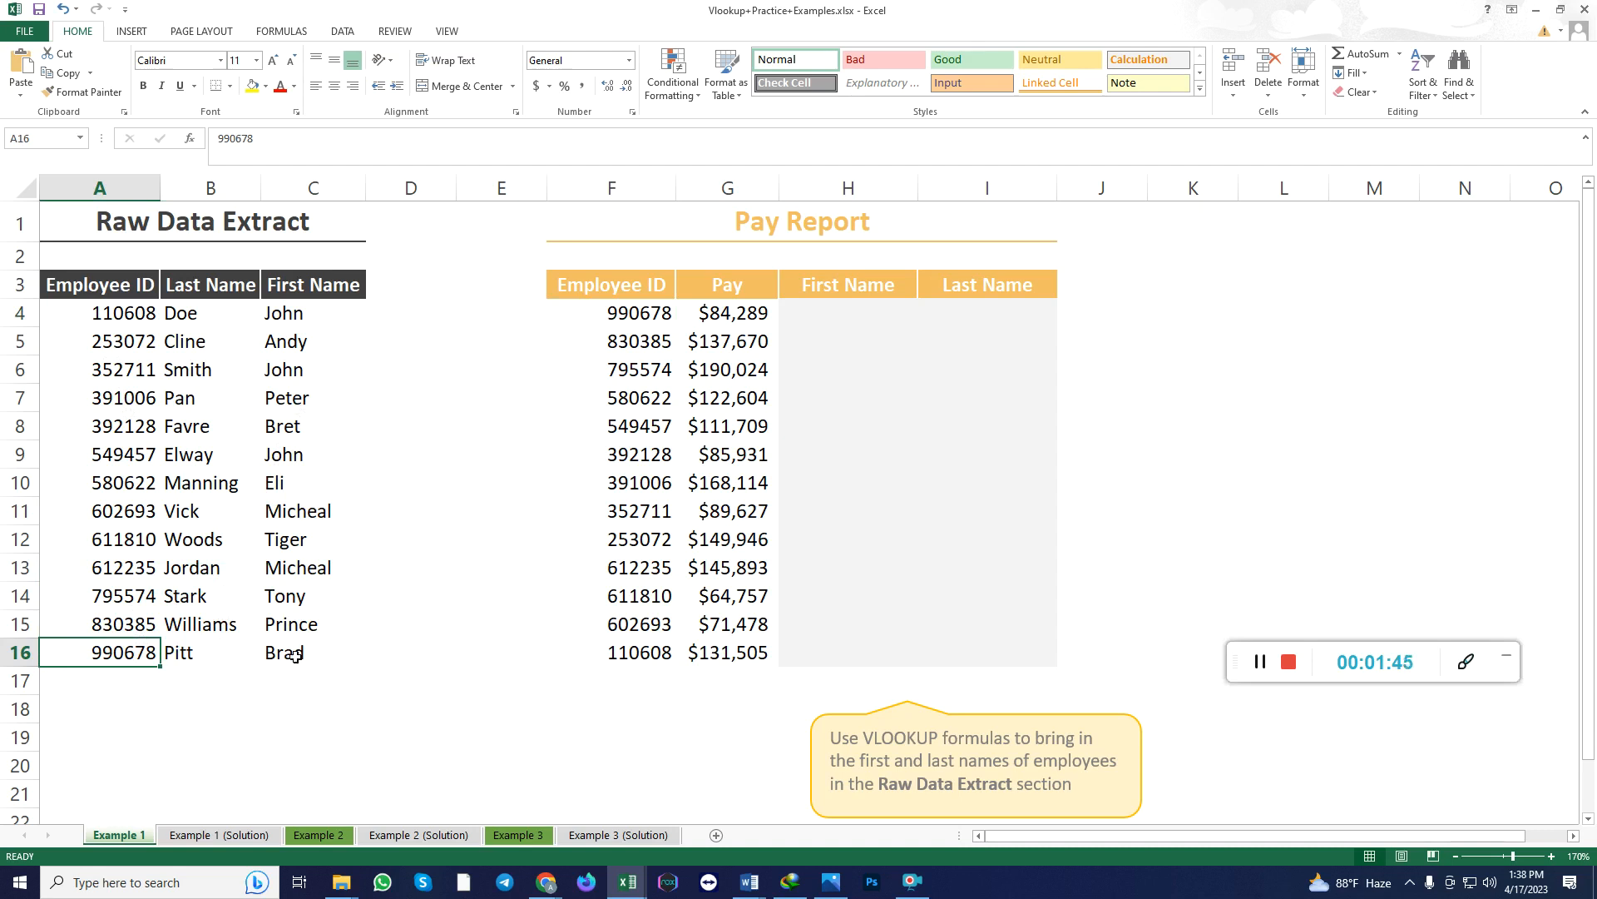
pyautogui.click(236, 654)
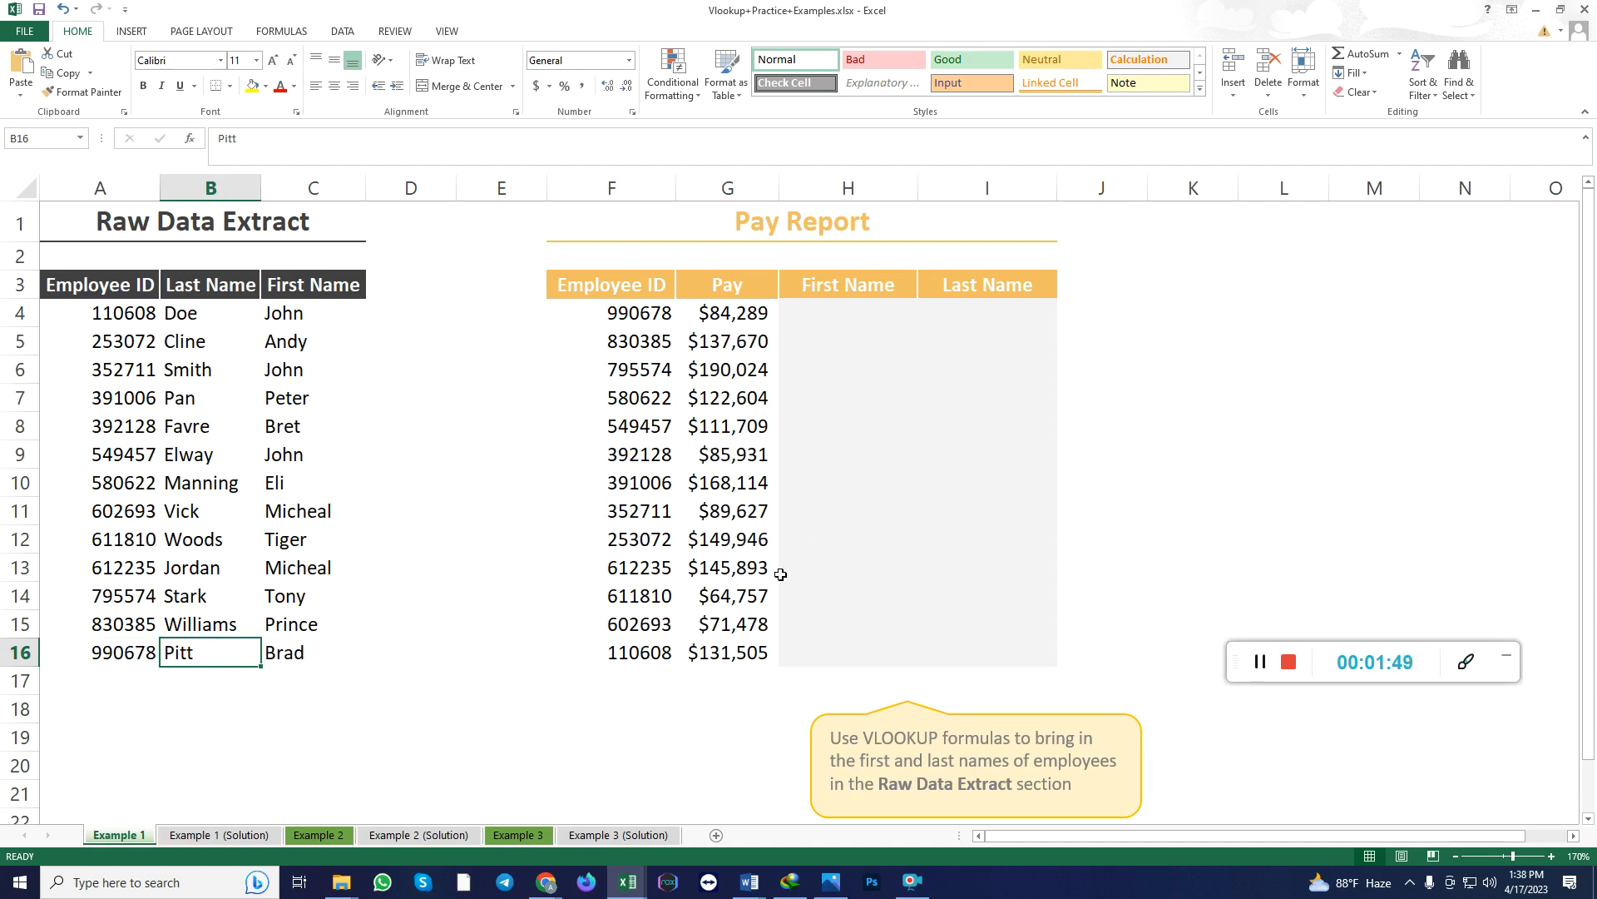
pyautogui.click(815, 662)
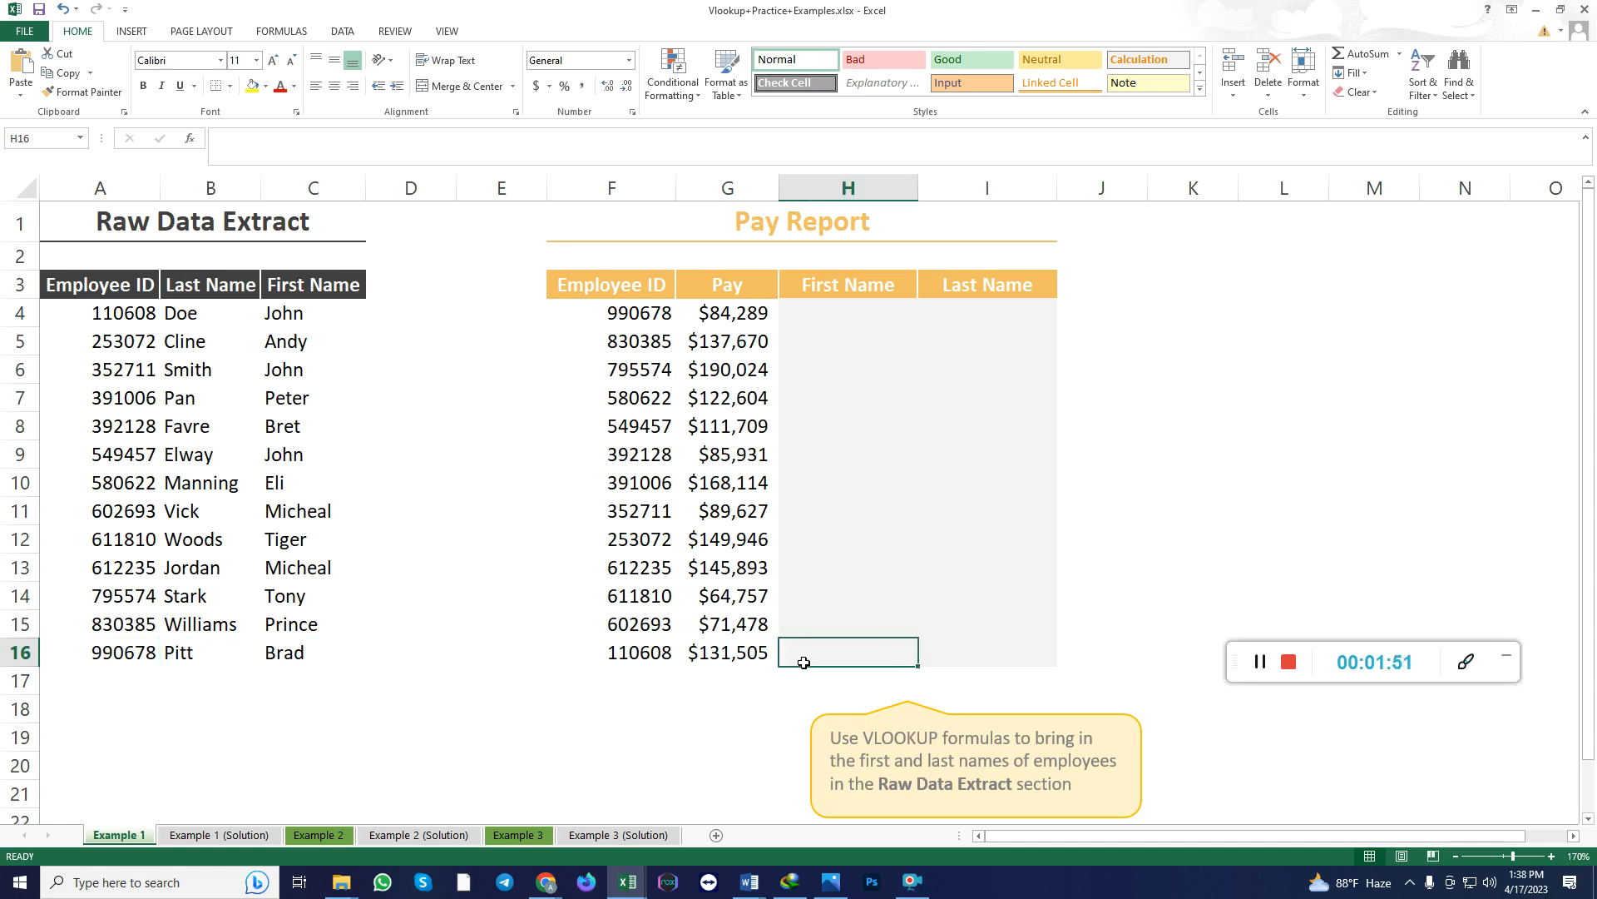
pyautogui.click(293, 662)
pyautogui.click(798, 657)
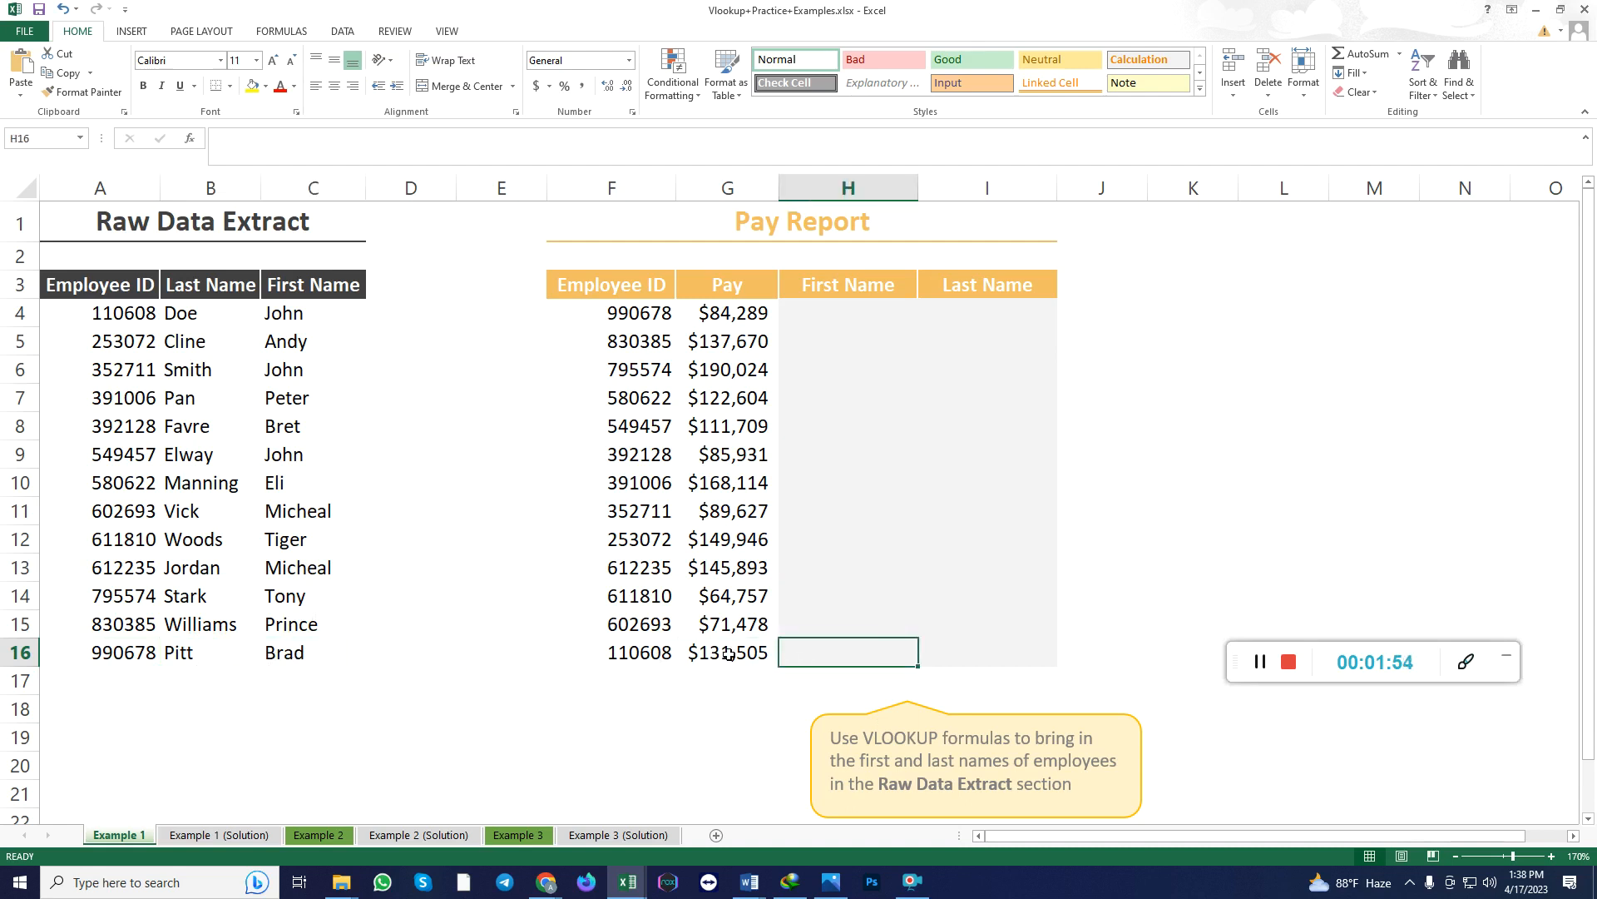
pyautogui.click(215, 655)
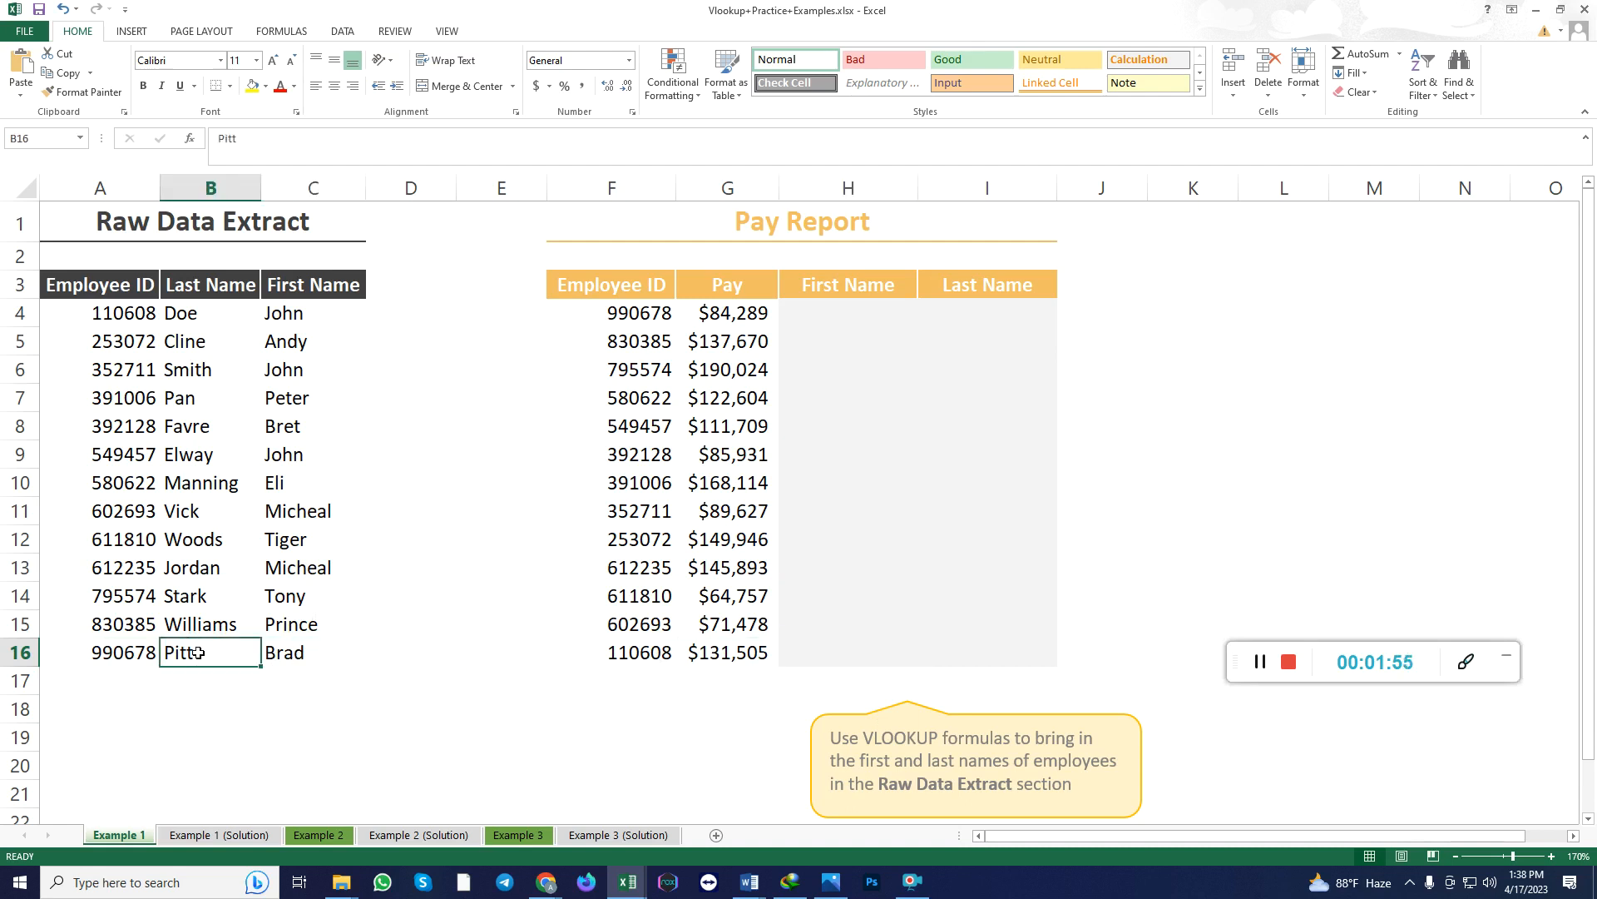
pyautogui.click(989, 652)
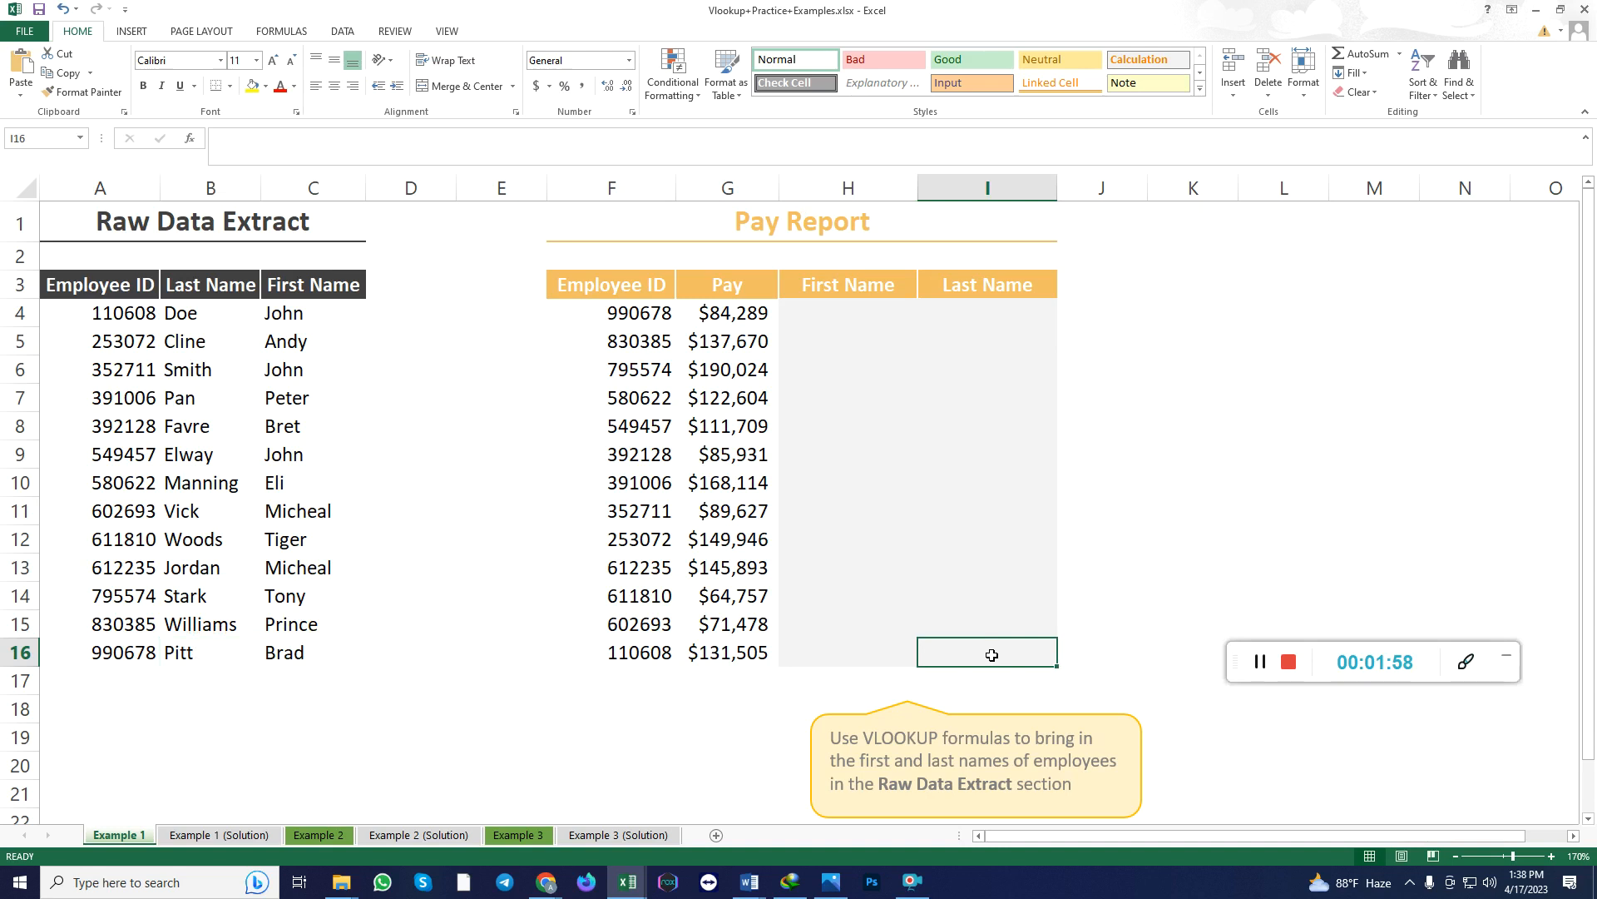
pyautogui.moveTo(628, 323); pyautogui.dragTo(648, 642)
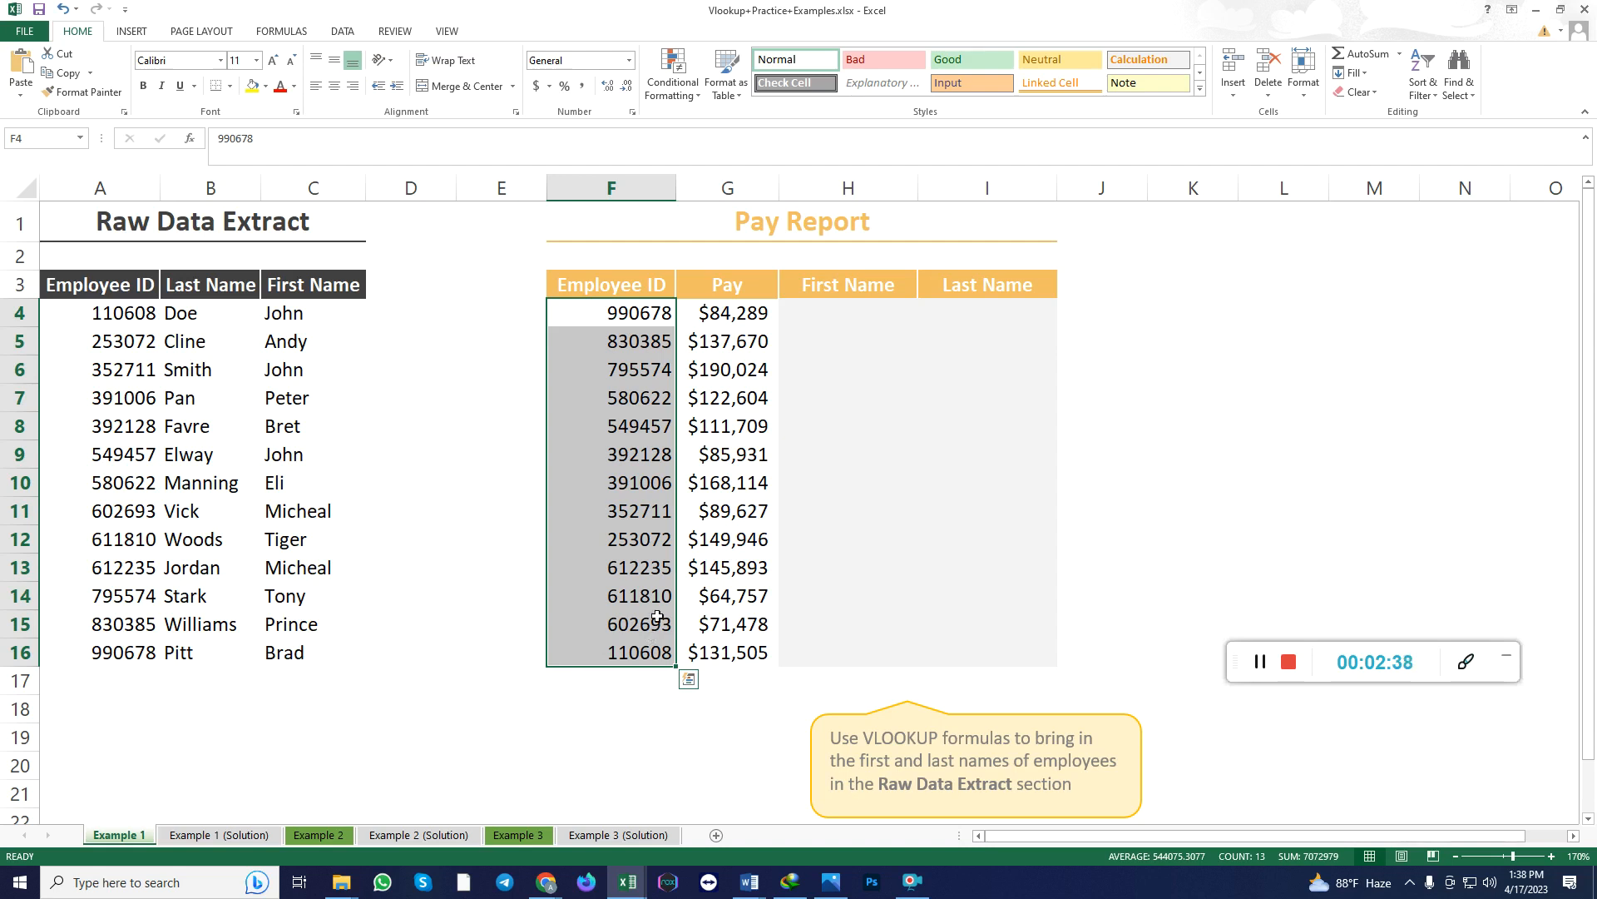
# Start a formula in cell H4 of the First Name column and open the complete list of functions.
pyautogui.click(840, 310)
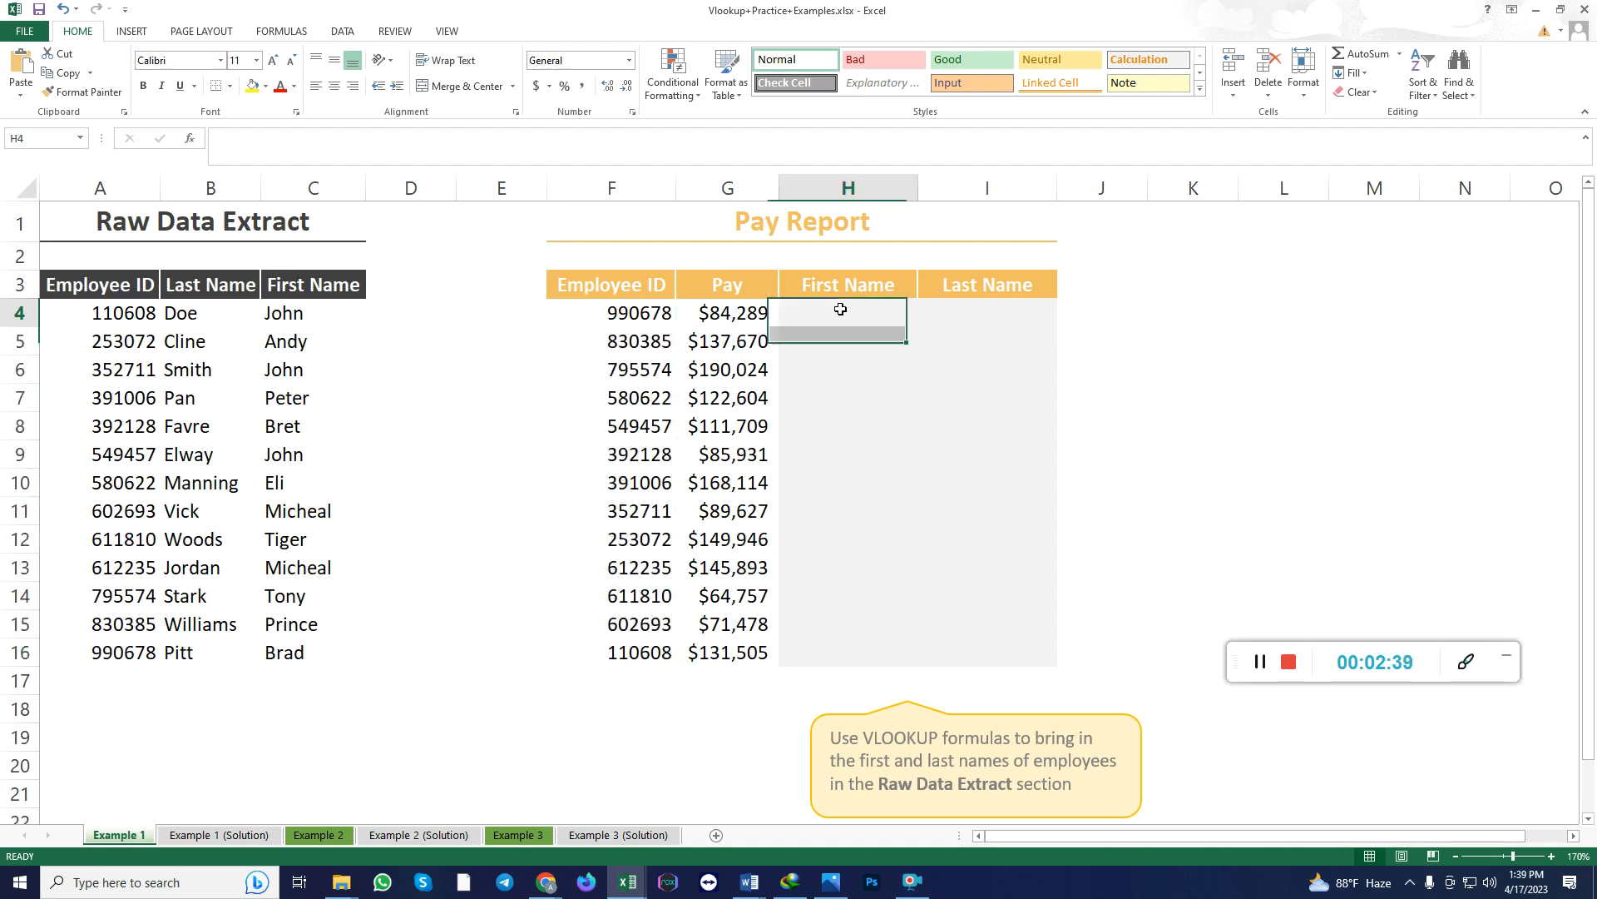
pyautogui.click(1552, 857)
pyautogui.click(1552, 857)
pyautogui.click(1551, 857)
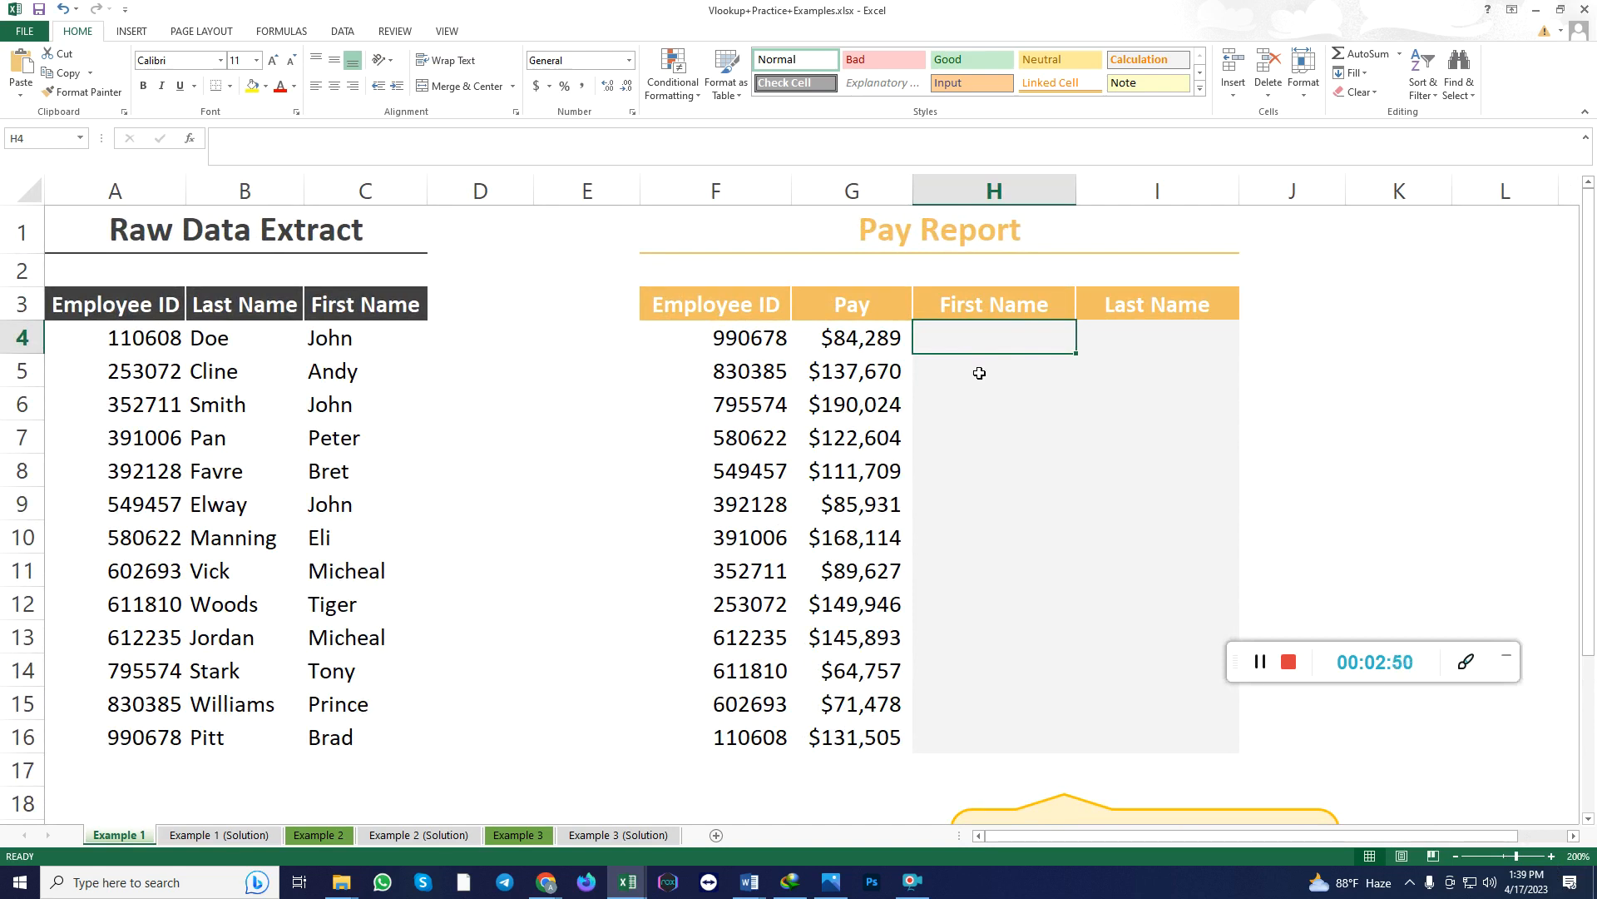
pyautogui.write('=')
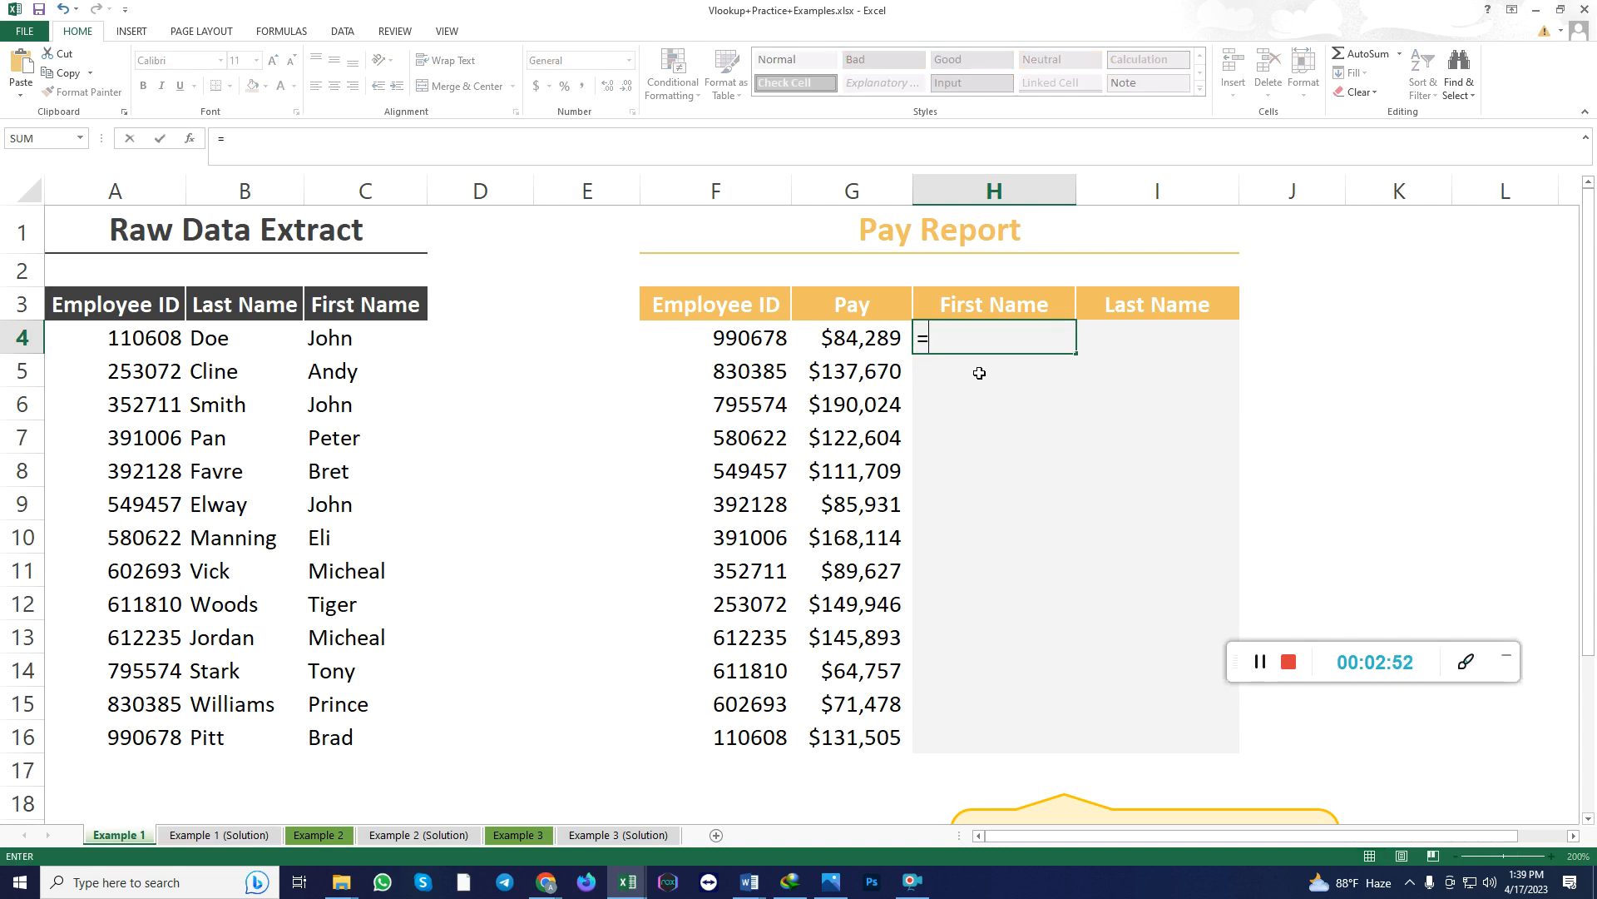
pyautogui.click(80, 138)
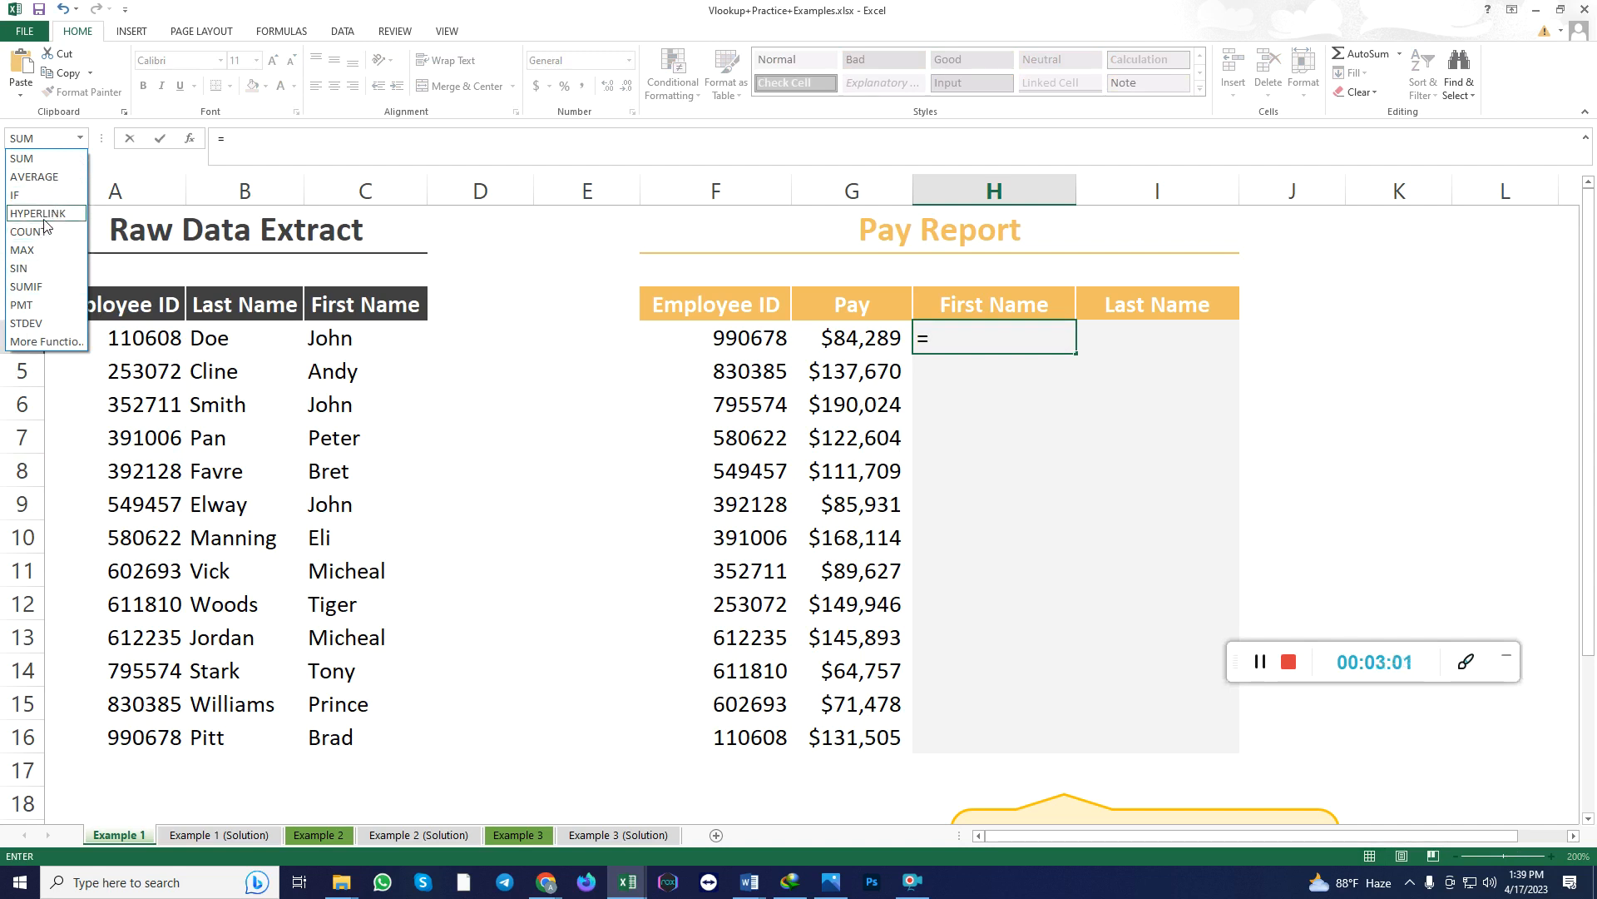
pyautogui.click(49, 342)
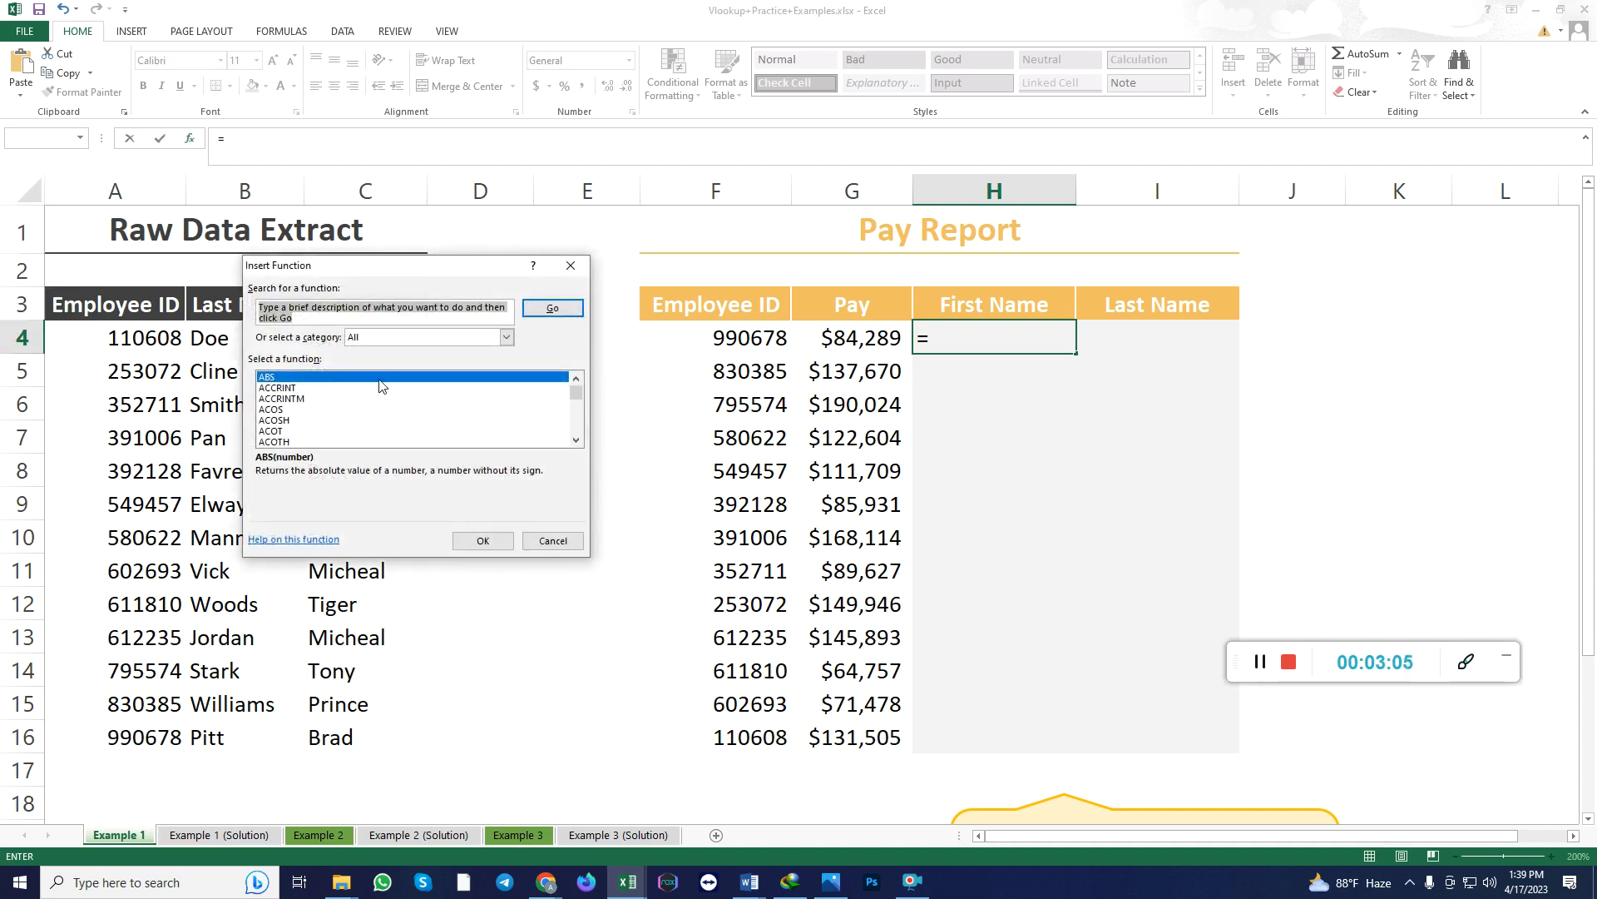
# Find VLOOKUP among all the functions and insert it into the H4 formula.
pyautogui.click(576, 440)
pyautogui.click(575, 440)
pyautogui.click(576, 440)
pyautogui.click(575, 440)
pyautogui.click(575, 440)
pyautogui.click(576, 440)
pyautogui.click(575, 440)
pyautogui.click(576, 440)
pyautogui.click(576, 440)
pyautogui.click(576, 440)
pyautogui.click(576, 440)
pyautogui.click(575, 440)
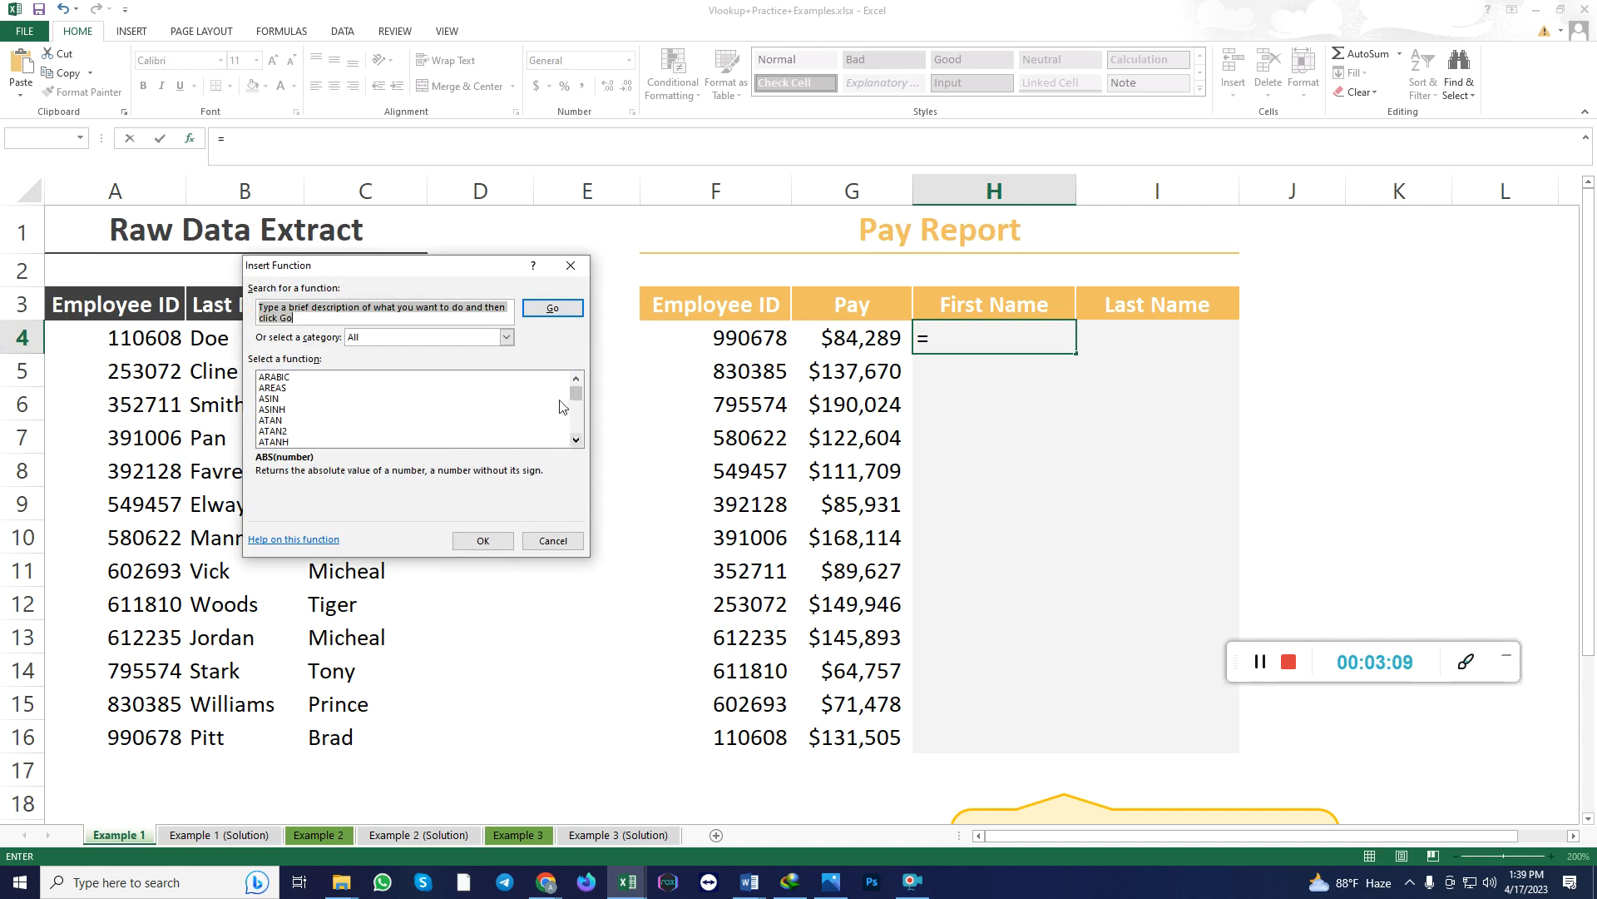
pyautogui.moveTo(576, 392); pyautogui.dragTo(578, 430)
pyautogui.click(576, 379)
pyautogui.click(576, 379)
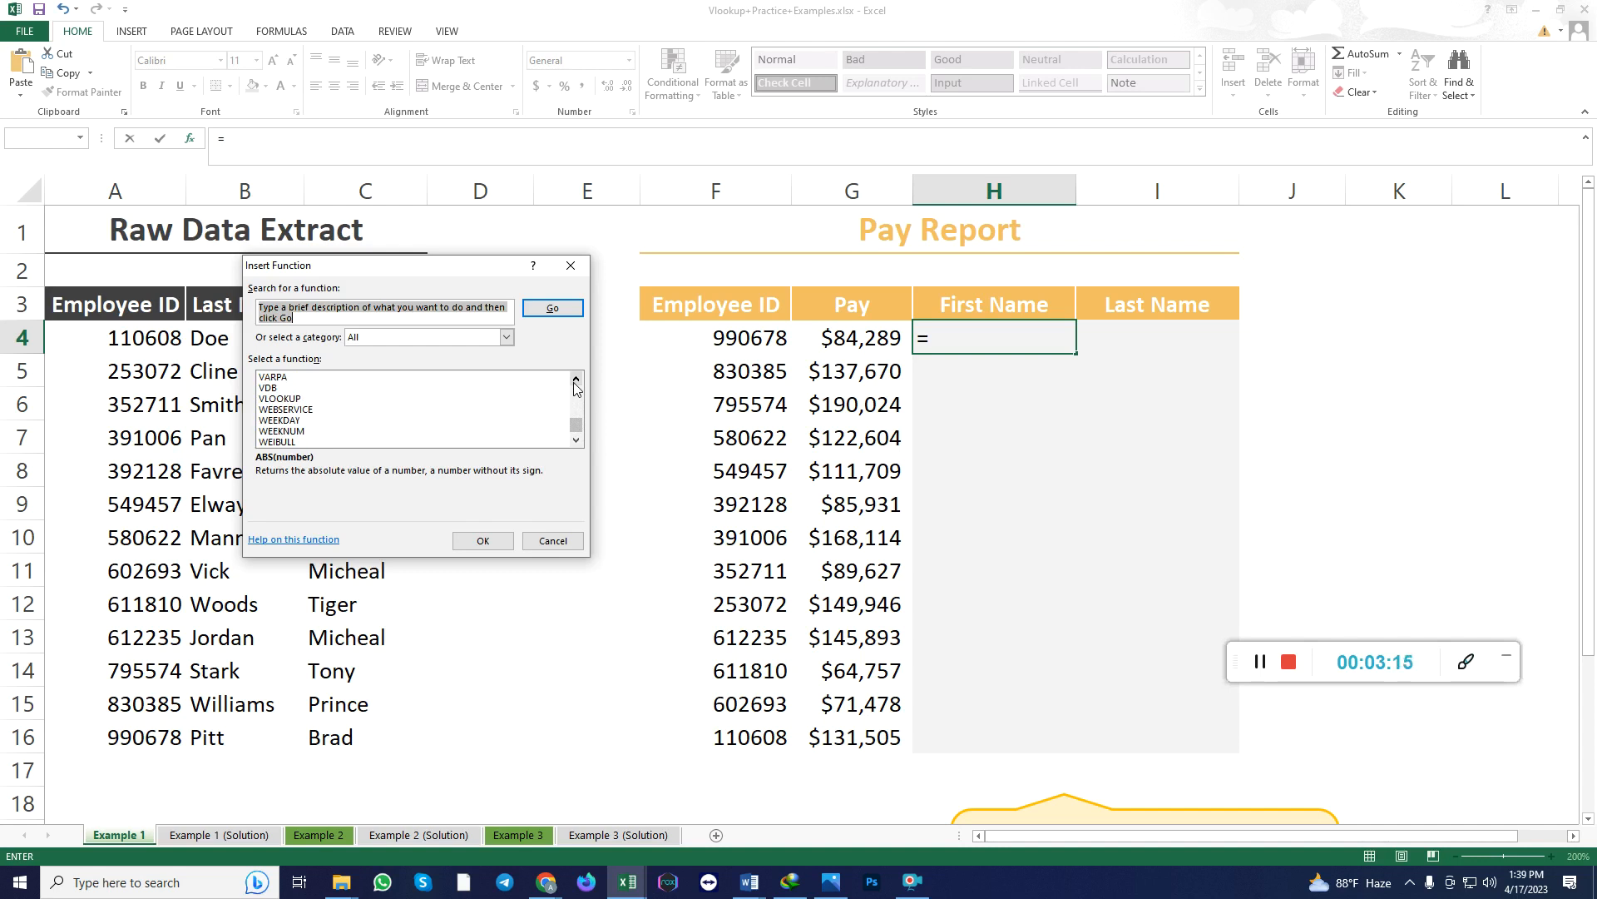
pyautogui.click(287, 400)
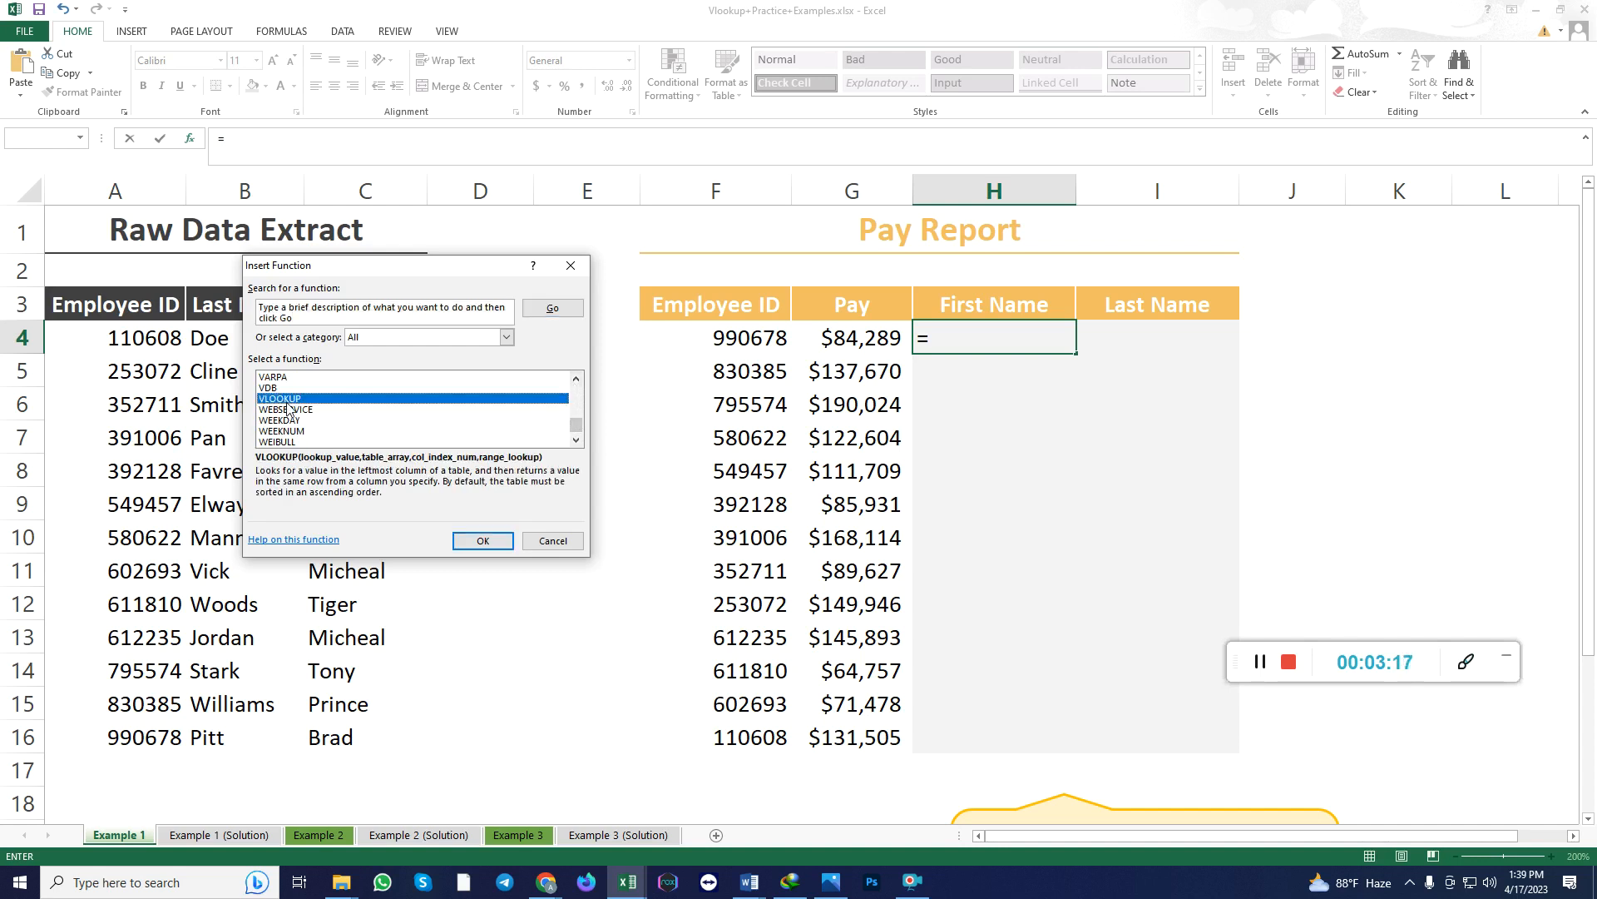
pyautogui.click(483, 540)
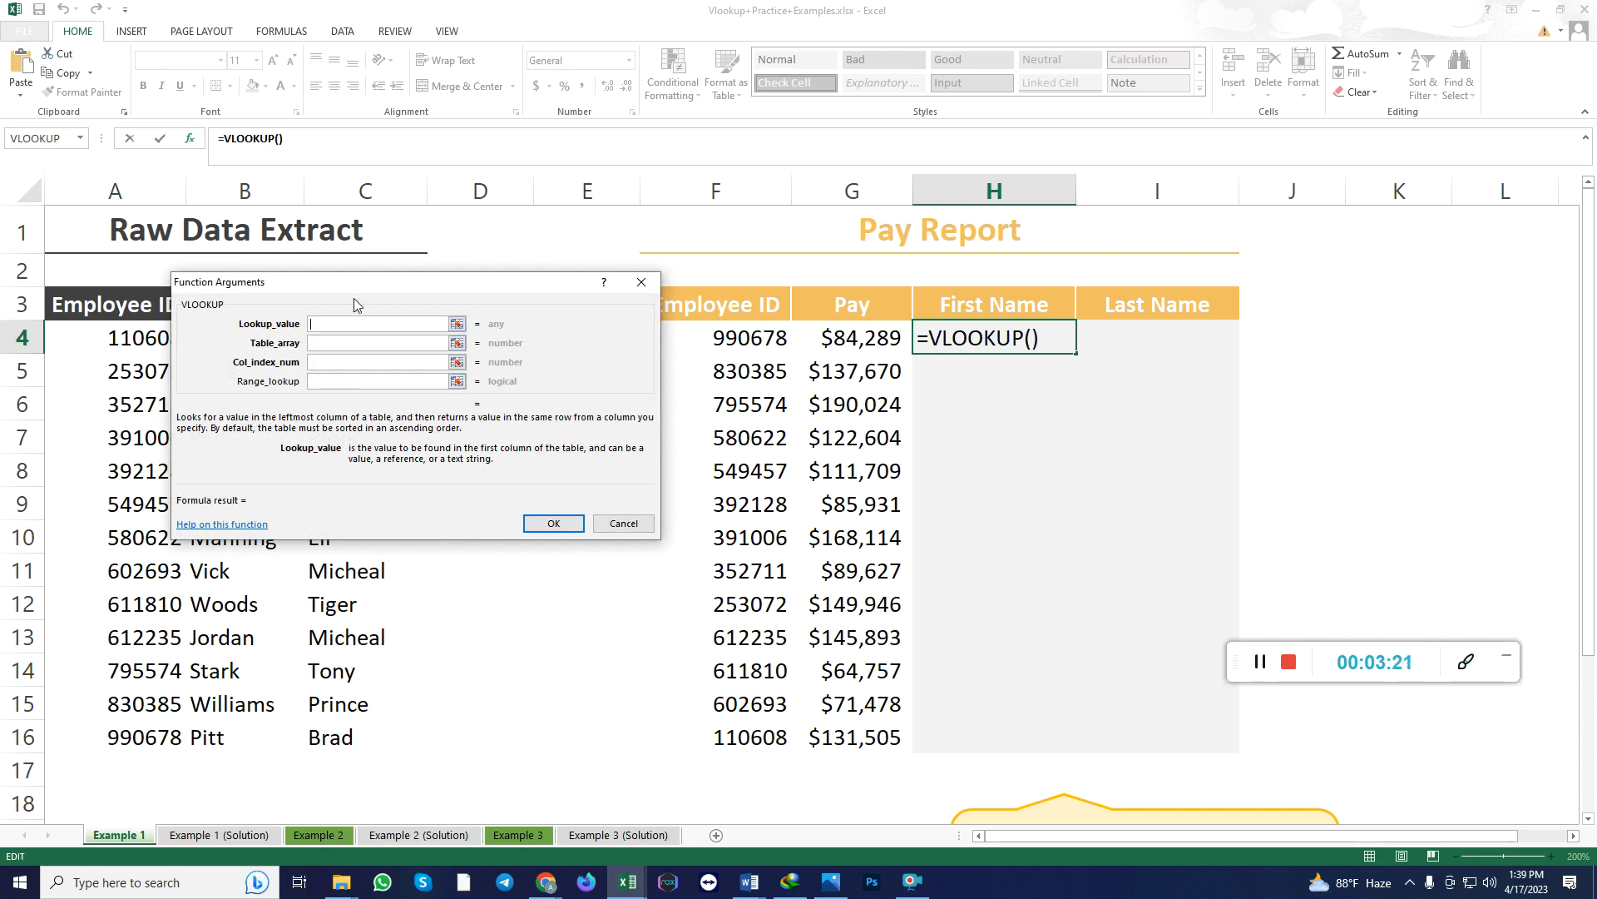
# Set the VLOOKUP lookup value to F4 and the table array to the Raw Data Extract range A3:C16.
pyautogui.moveTo(353, 289); pyautogui.dragTo(786, 493)
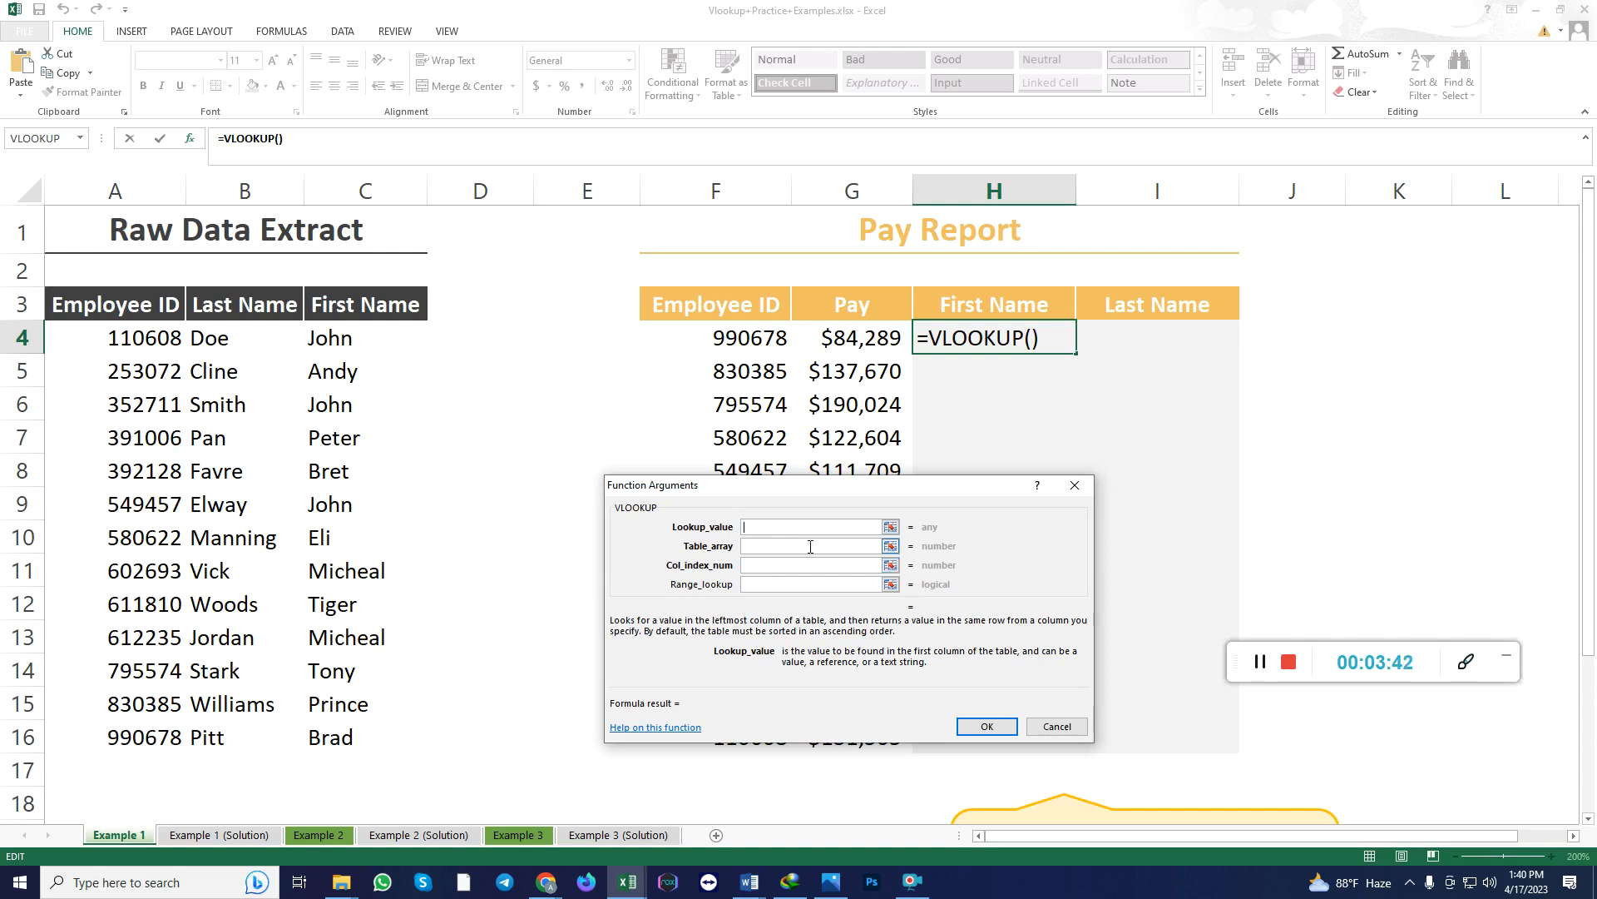
pyautogui.click(736, 342)
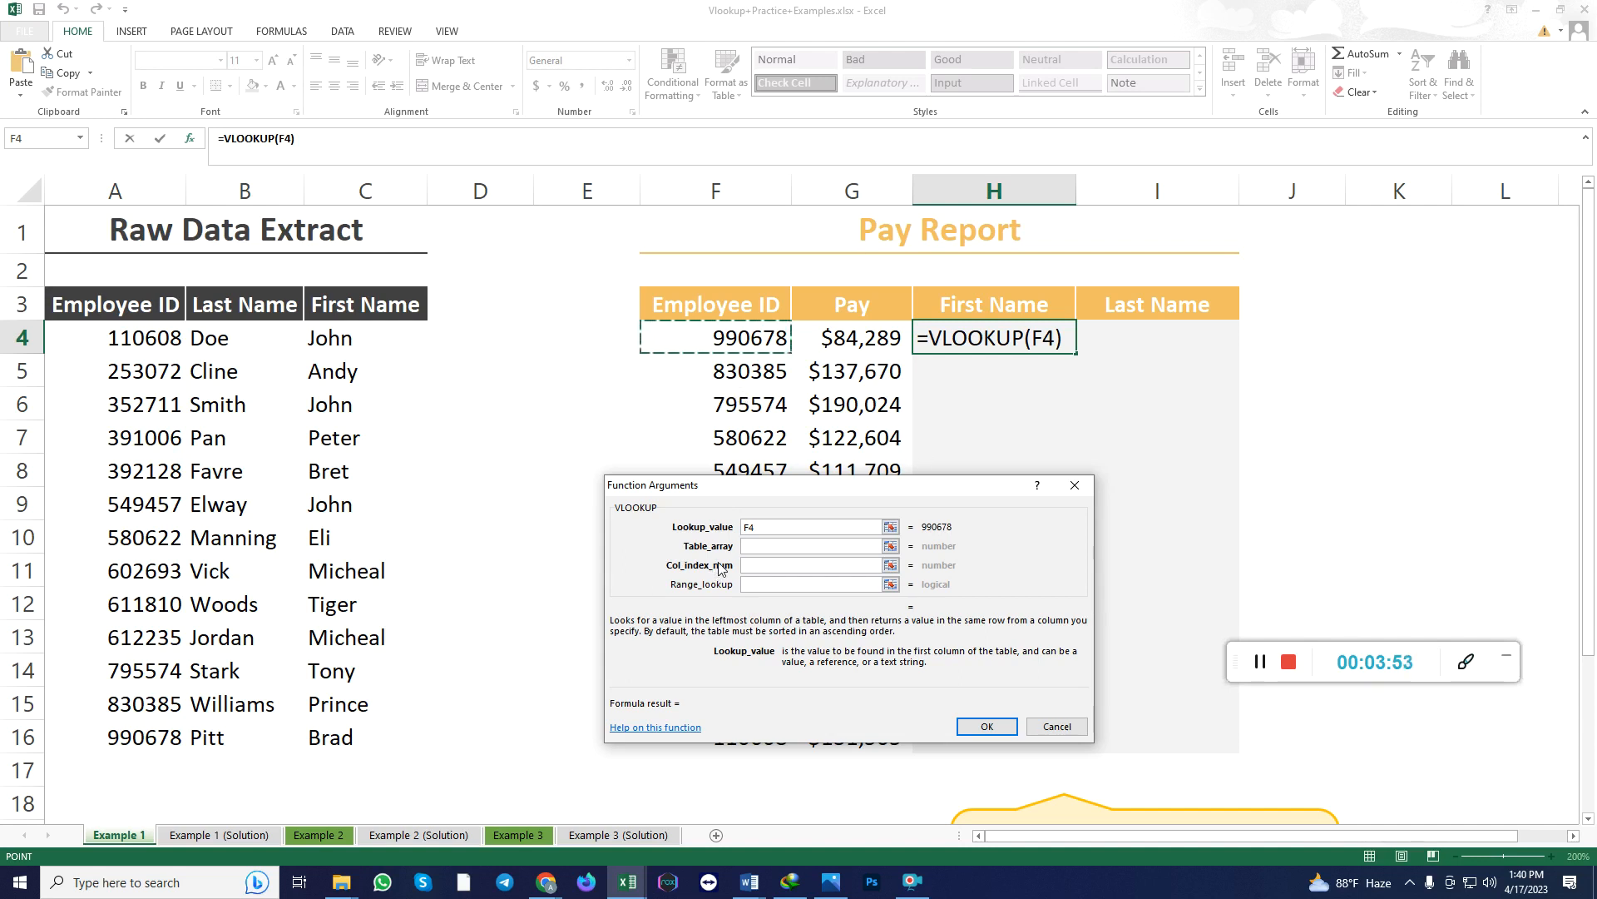
pyautogui.click(751, 547)
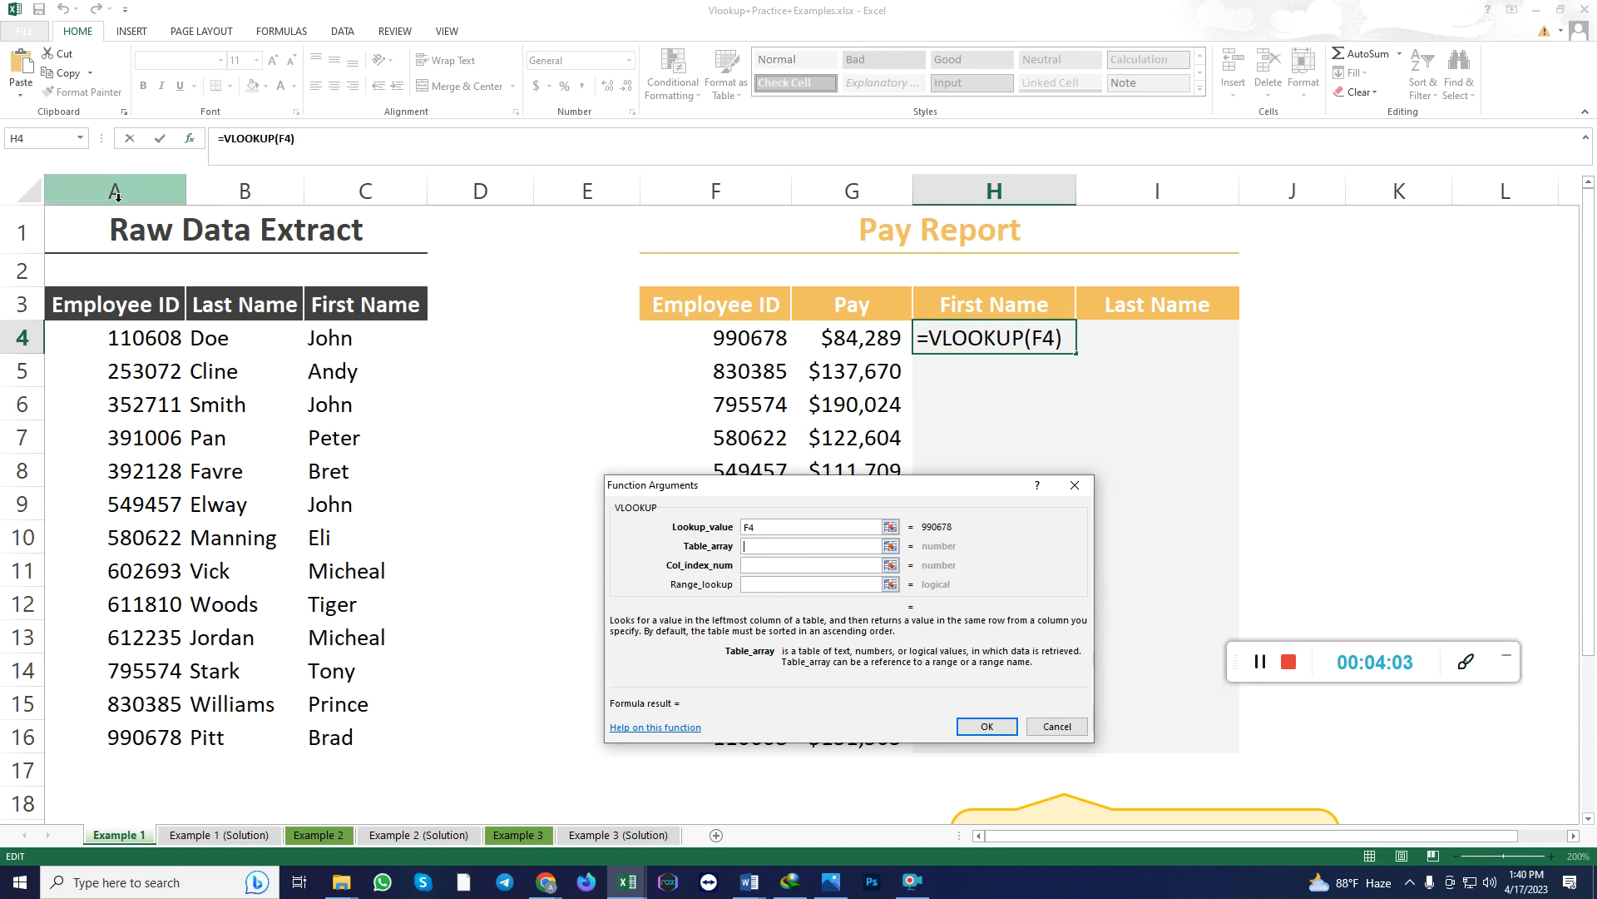
pyautogui.moveTo(105, 291); pyautogui.dragTo(340, 741)
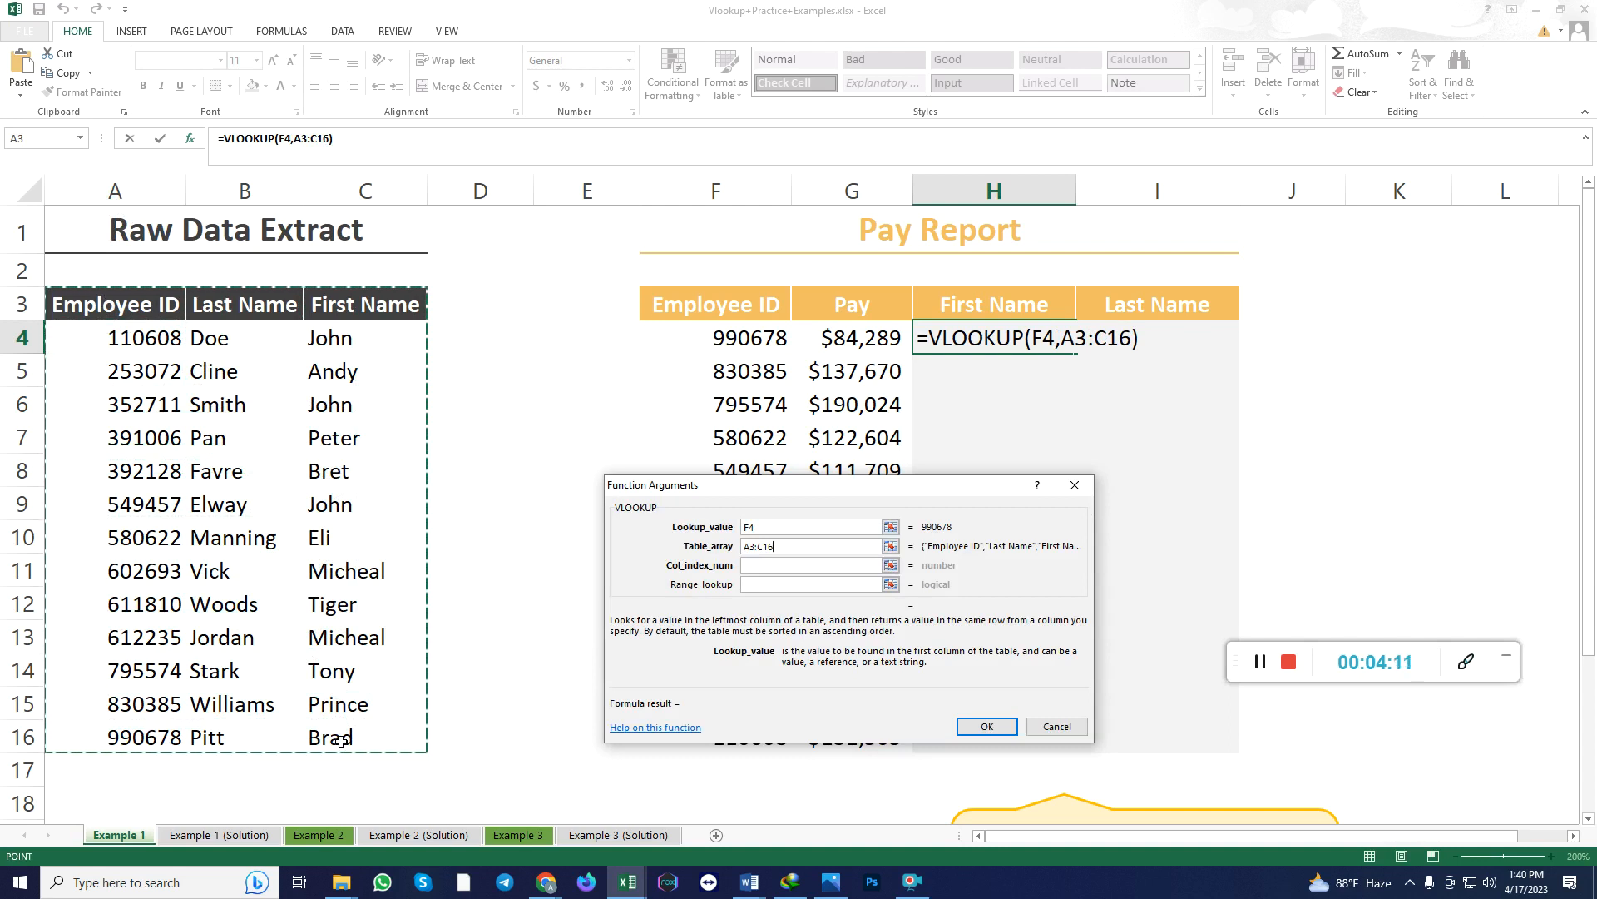
pyautogui.press('Tab')
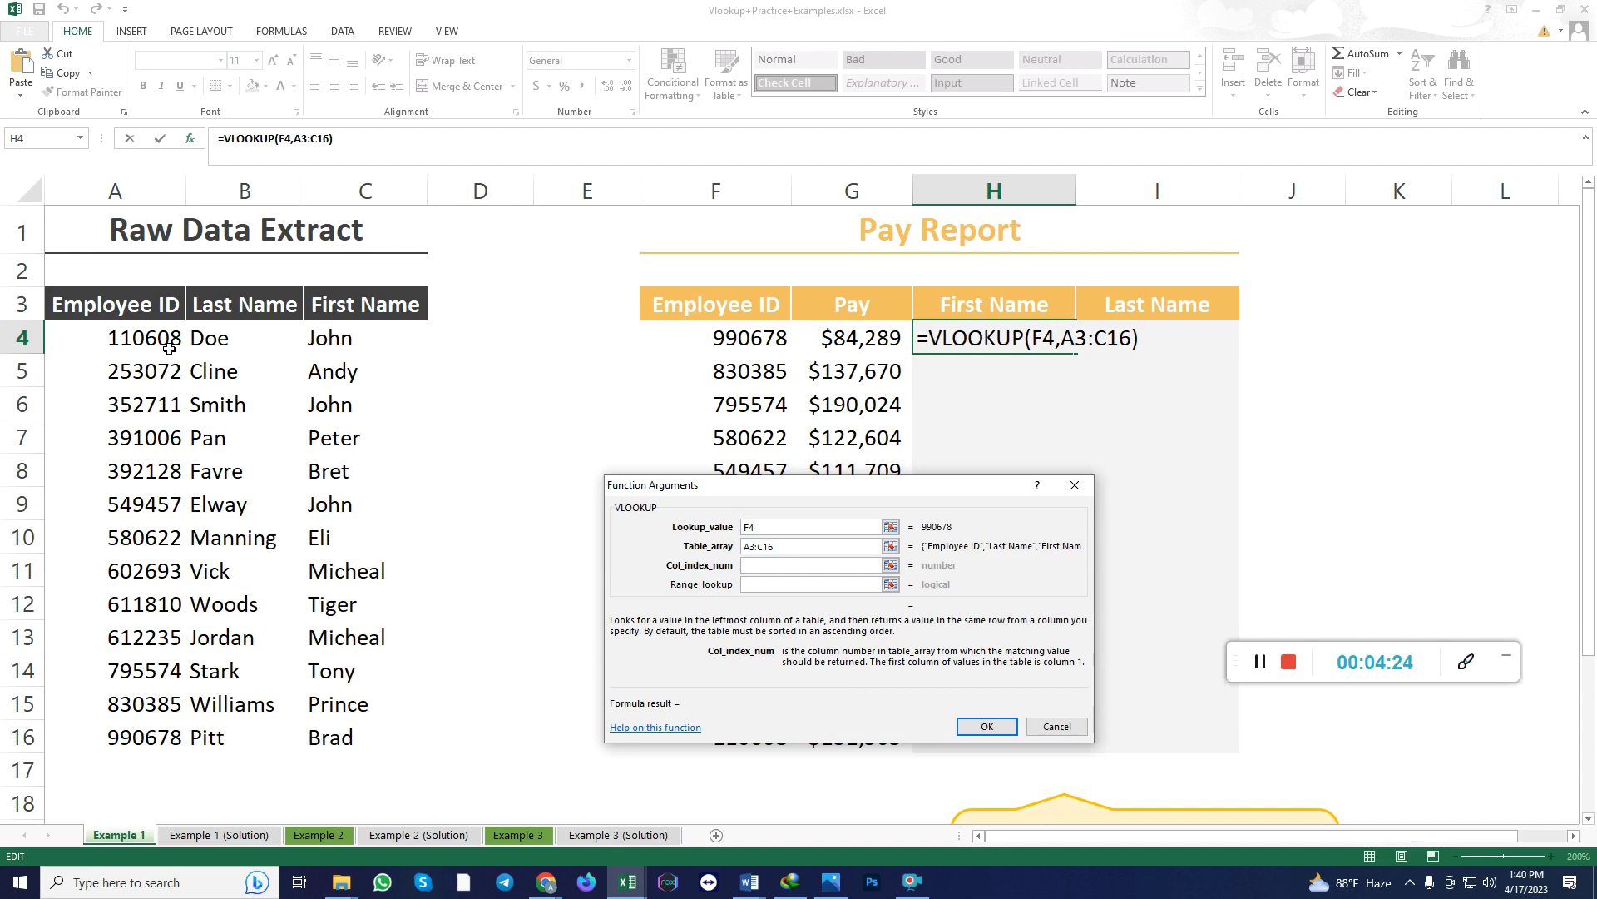
pyautogui.write('1')
pyautogui.click(773, 587)
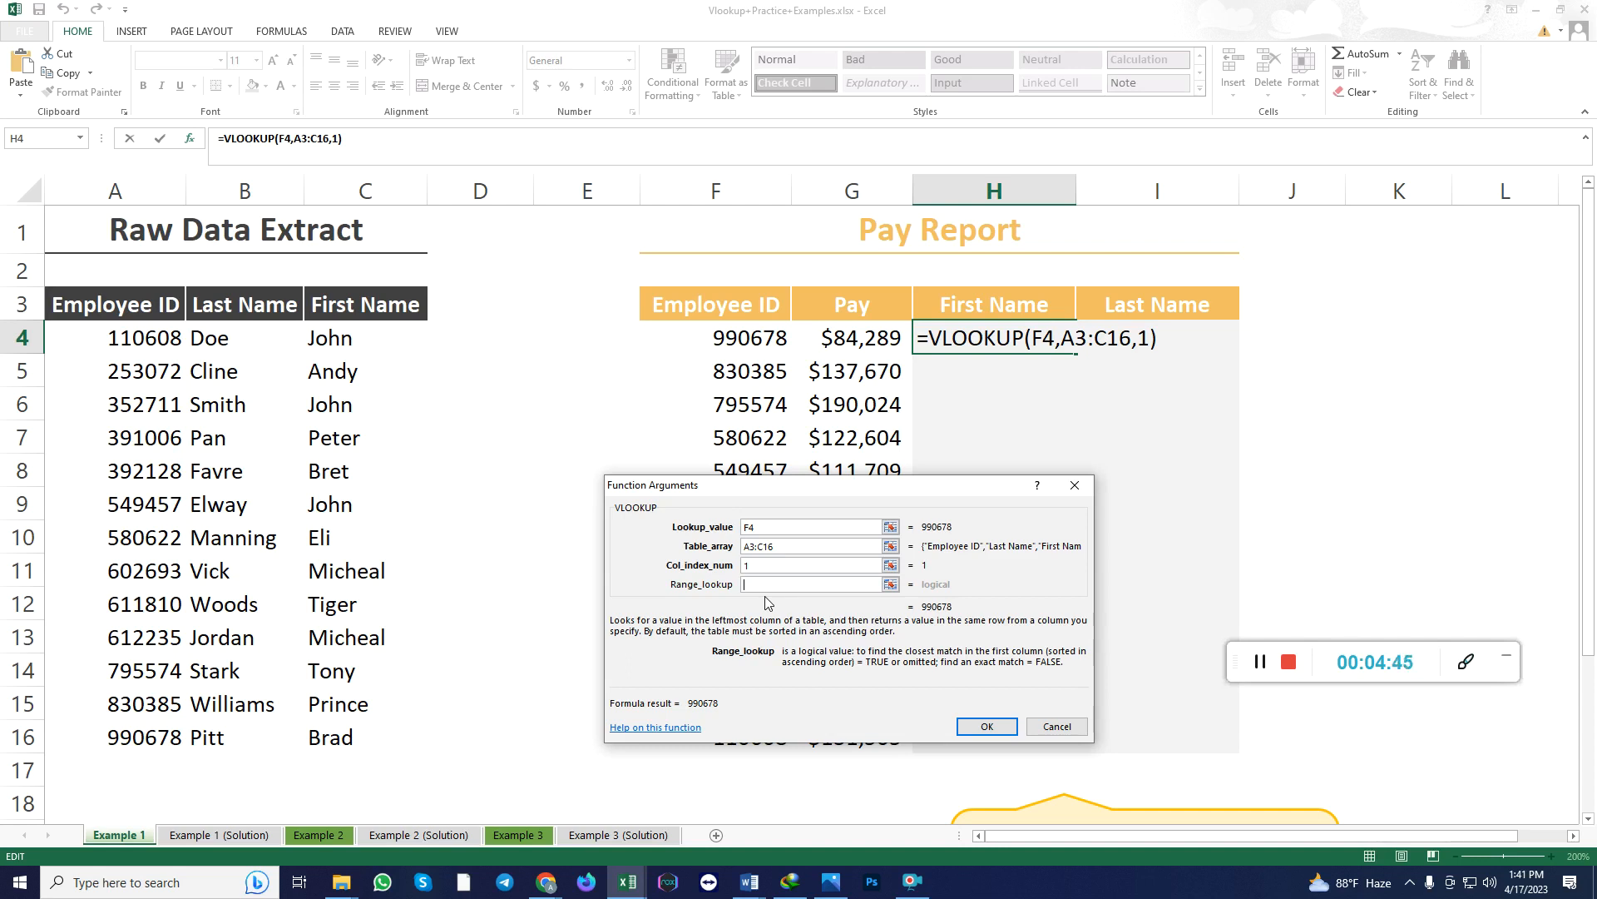
pyautogui.hotkey('shift', 'Tab')
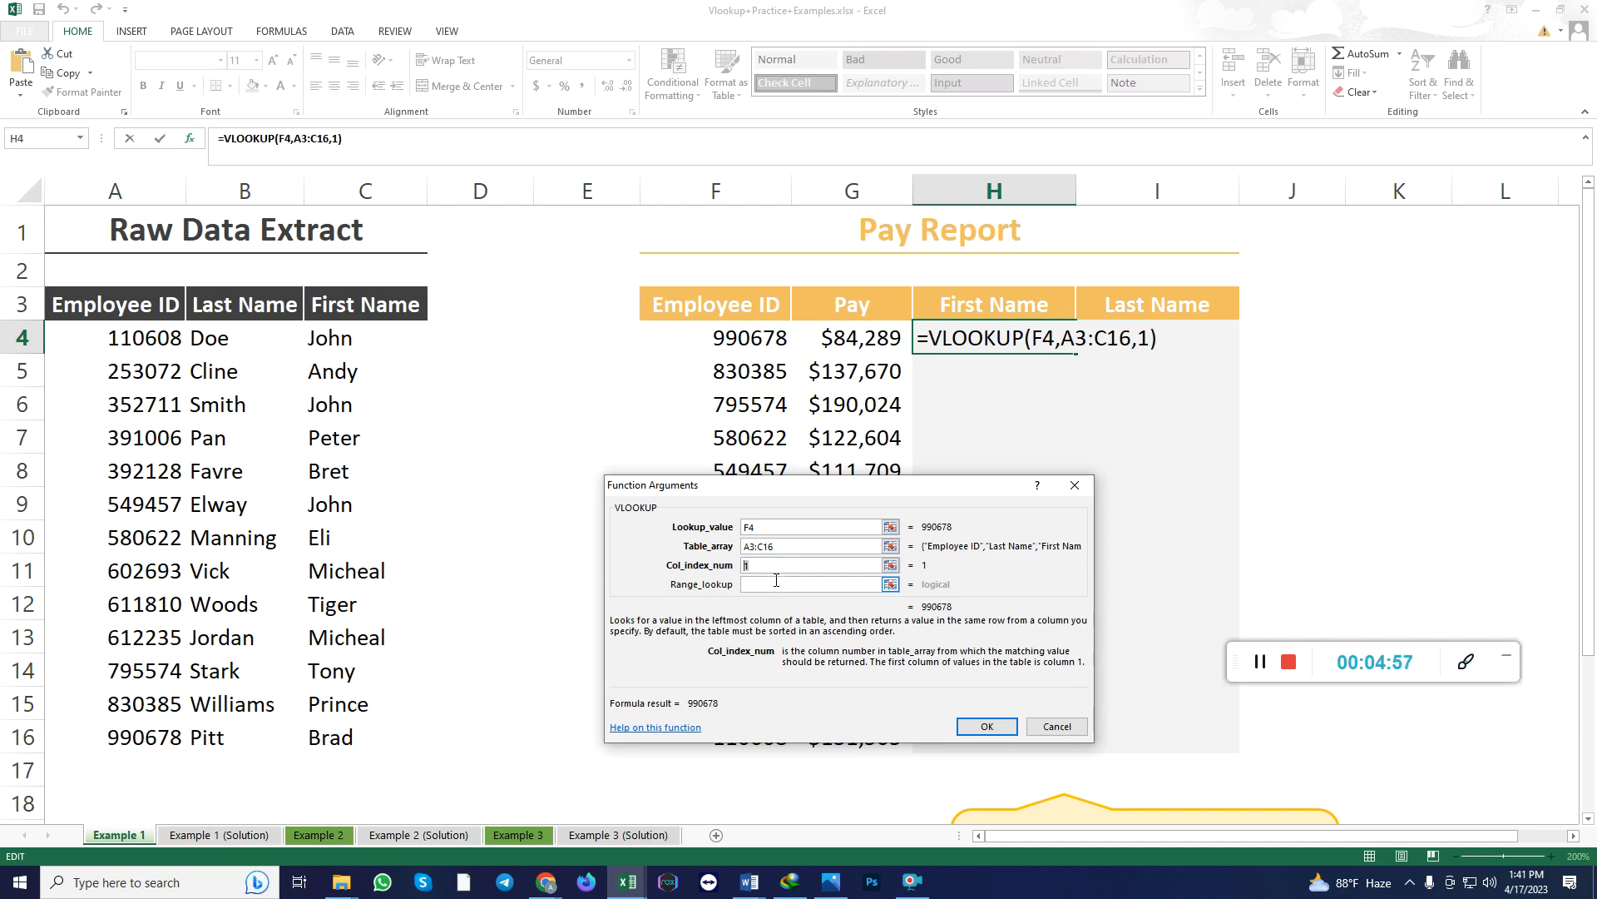
# Complete the H4 VLOOKUP with column index 3 and range lookup 0, and fill the formula down to H16.
pyautogui.moveTo(779, 565); pyautogui.dragTo(742, 565)
pyautogui.write('3')
pyautogui.click(817, 585)
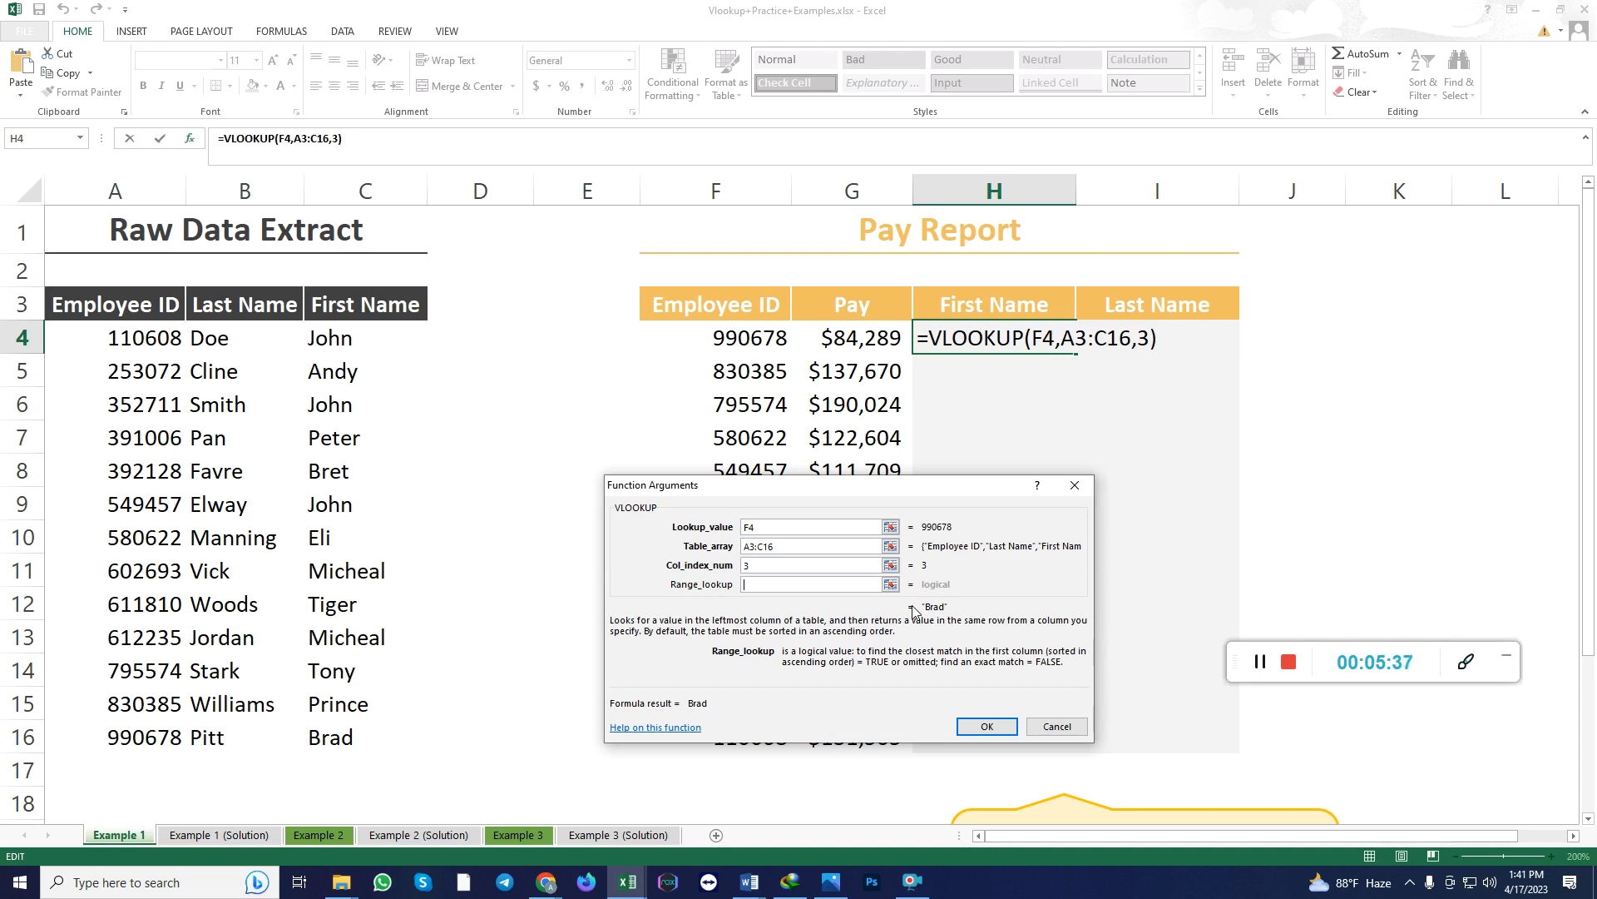
pyautogui.write('0')
pyautogui.click(985, 728)
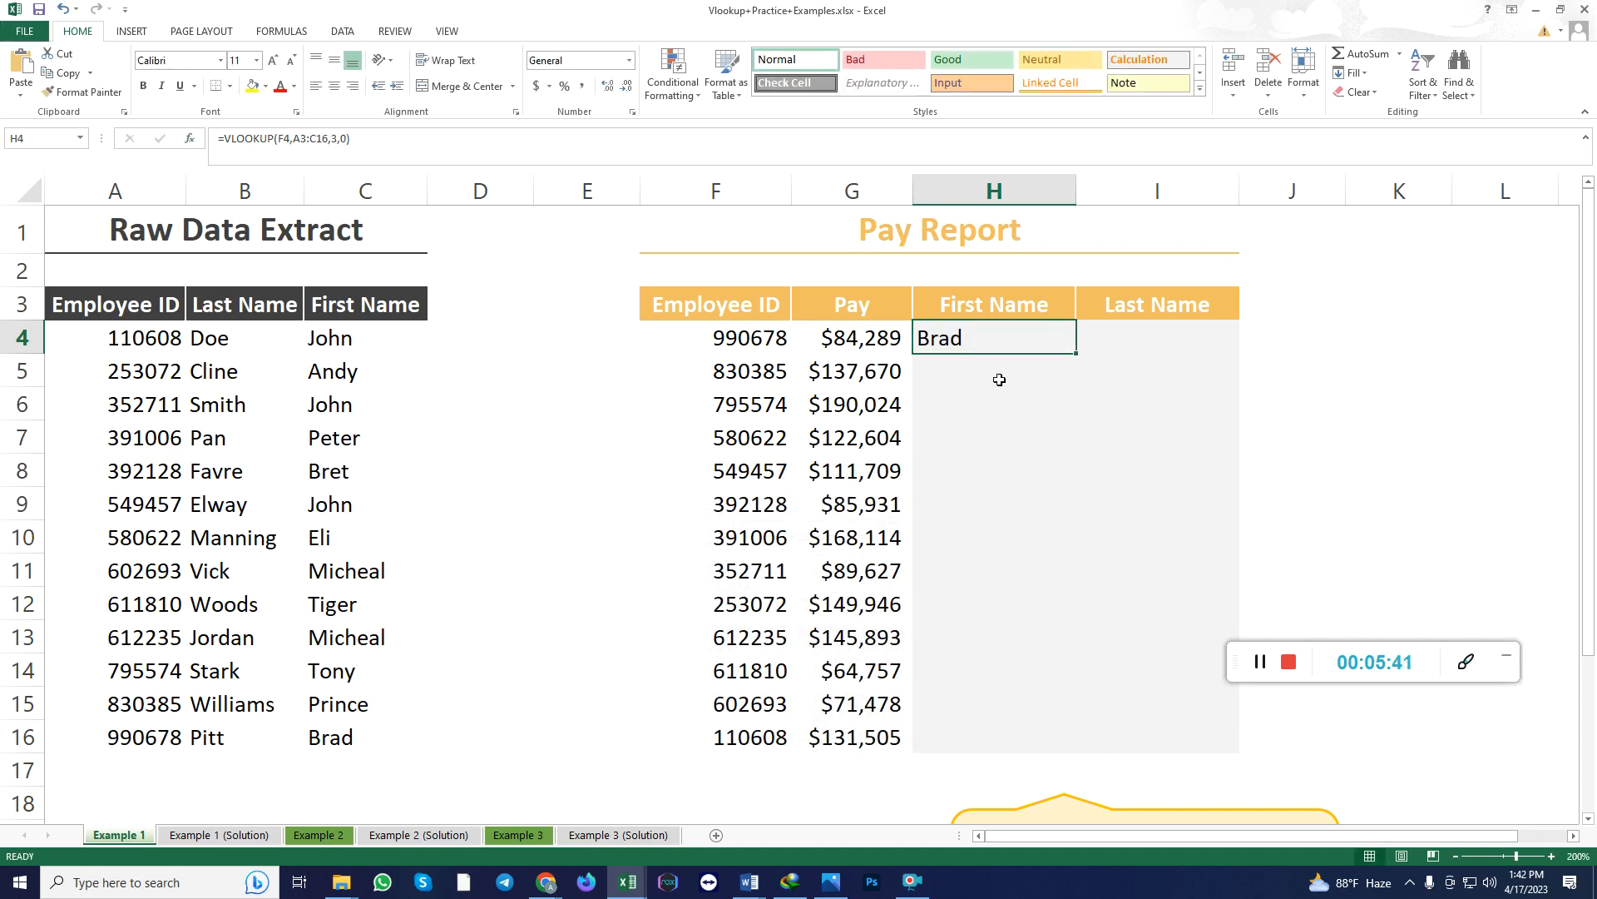
pyautogui.moveTo(1074, 357); pyautogui.dragTo(1011, 741)
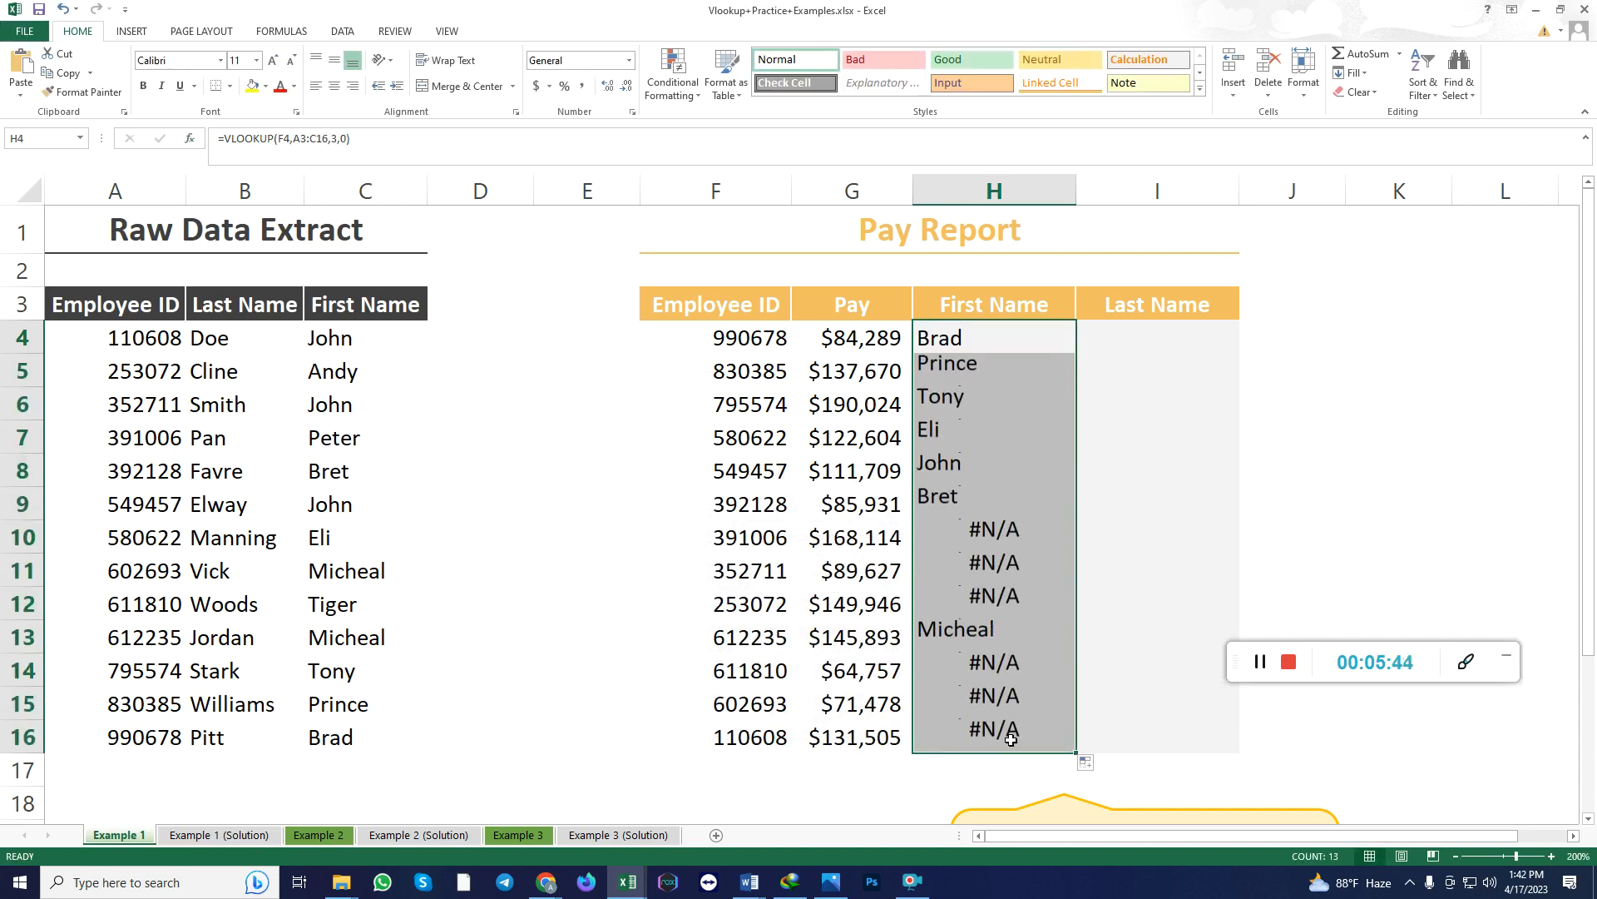
# Check the First Name results in H4:H16 against the Raw Data Extract names, inspecting cells H10:H12 and H14:H16.
pyautogui.click(987, 504)
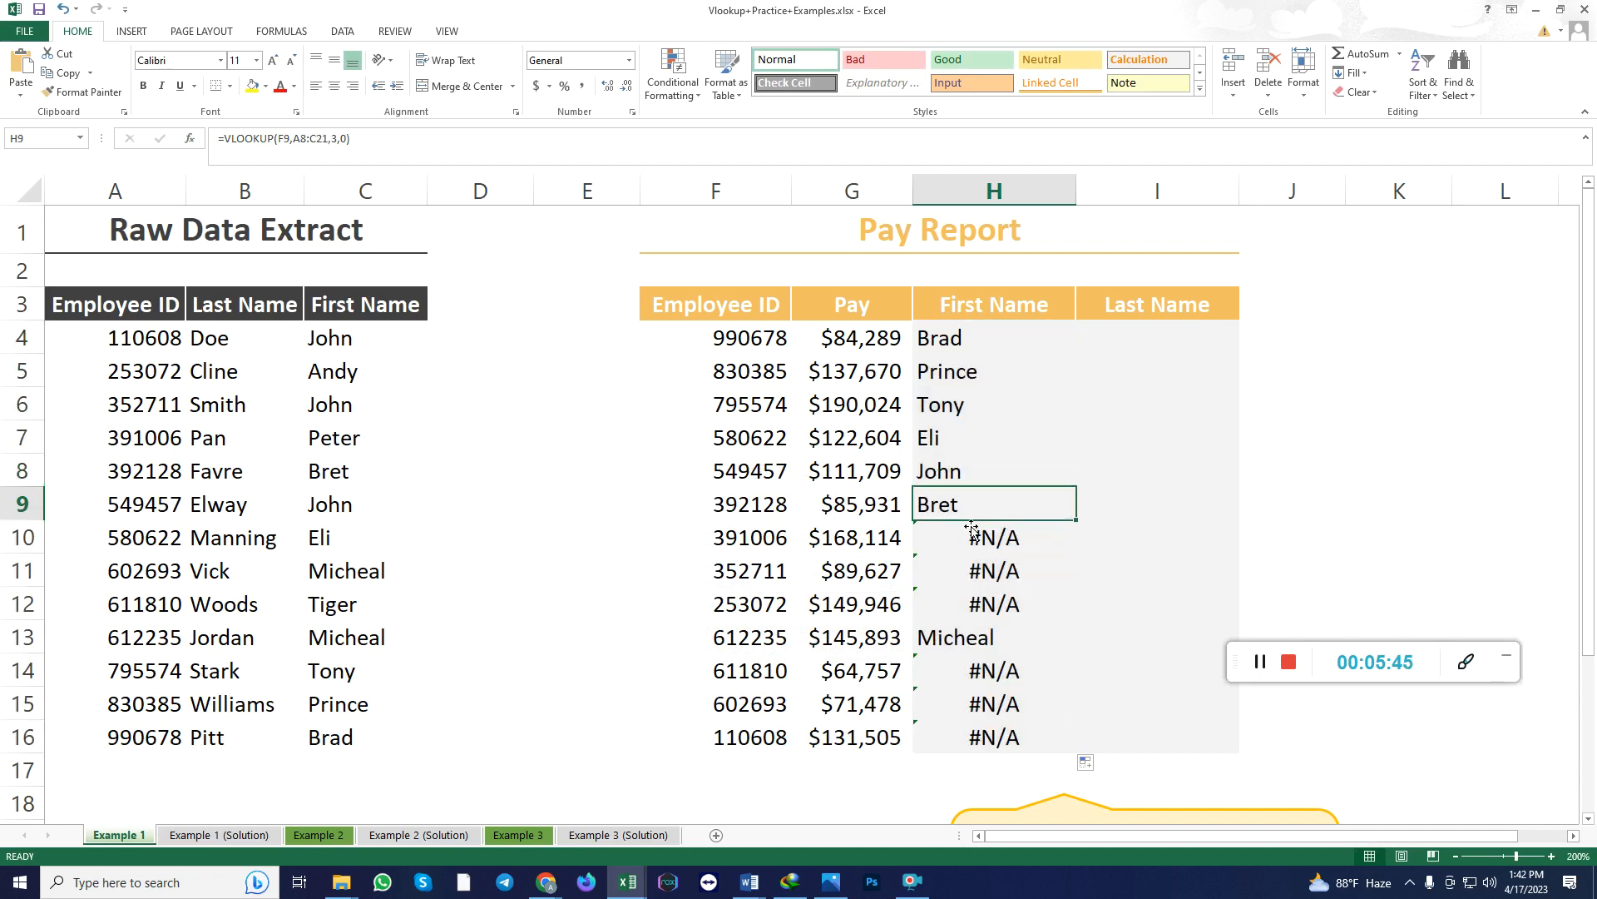
pyautogui.click(939, 343)
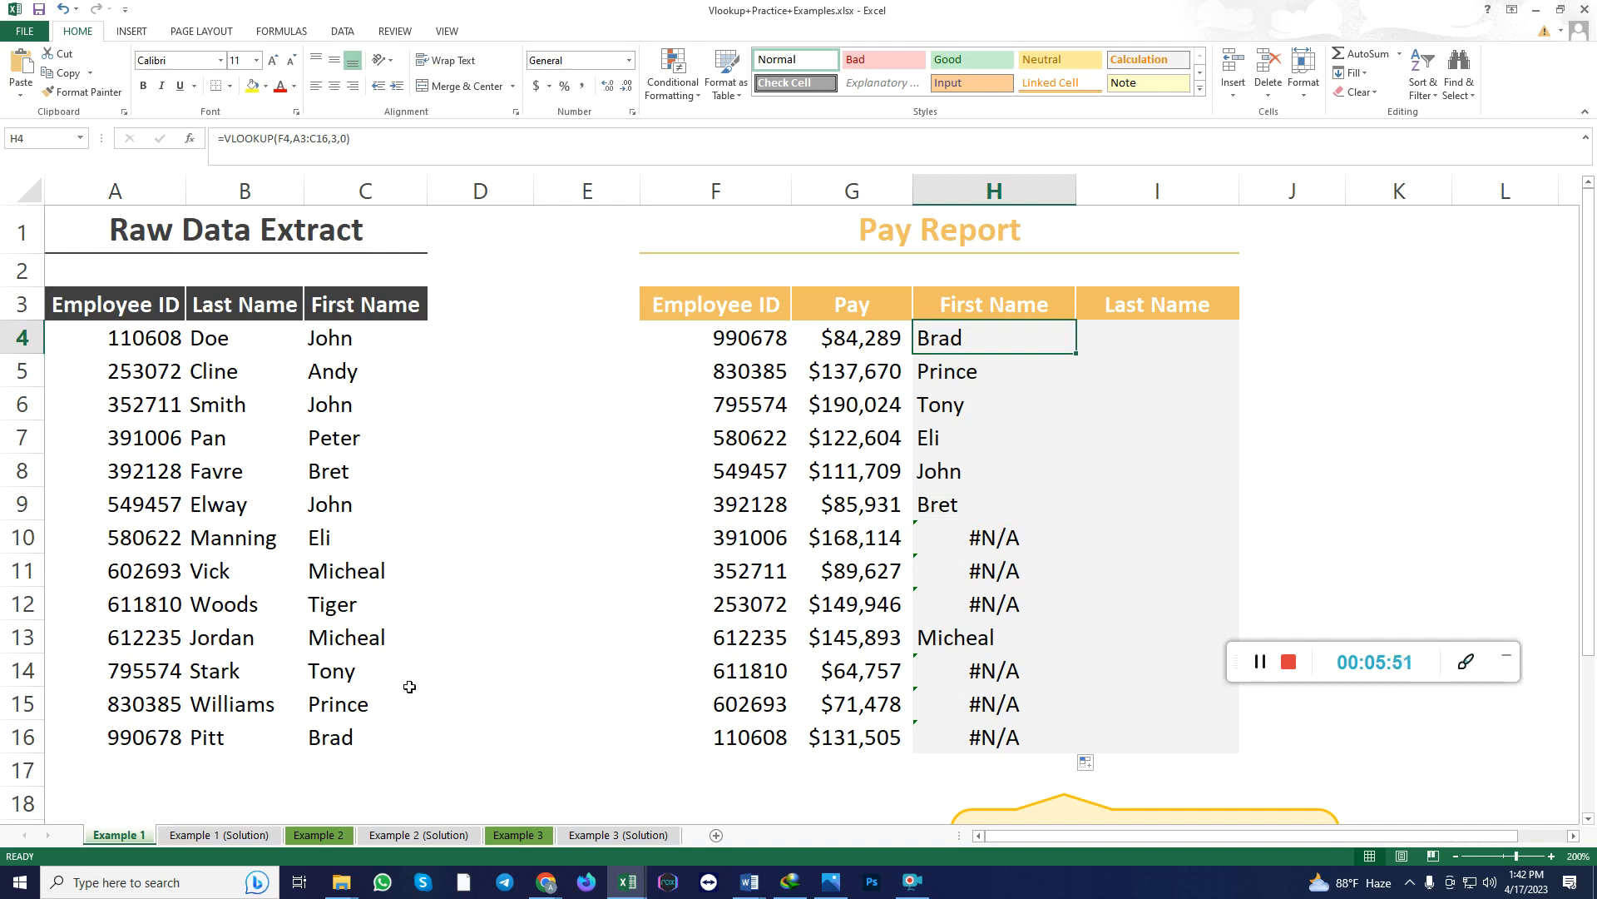
pyautogui.click(341, 739)
pyautogui.click(744, 378)
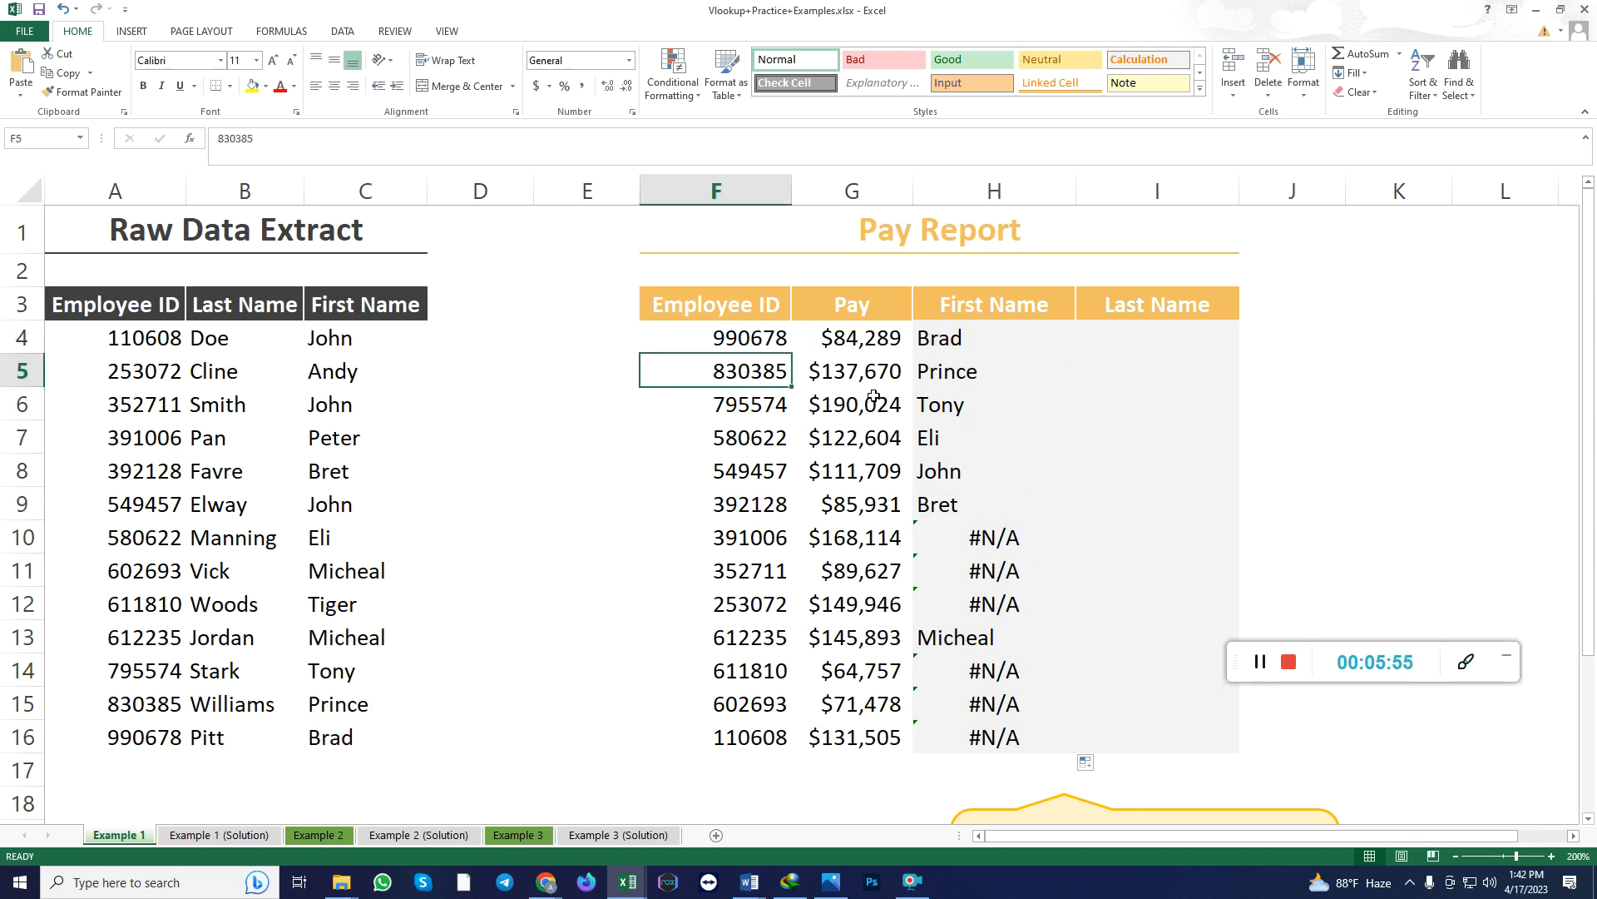
pyautogui.click(959, 384)
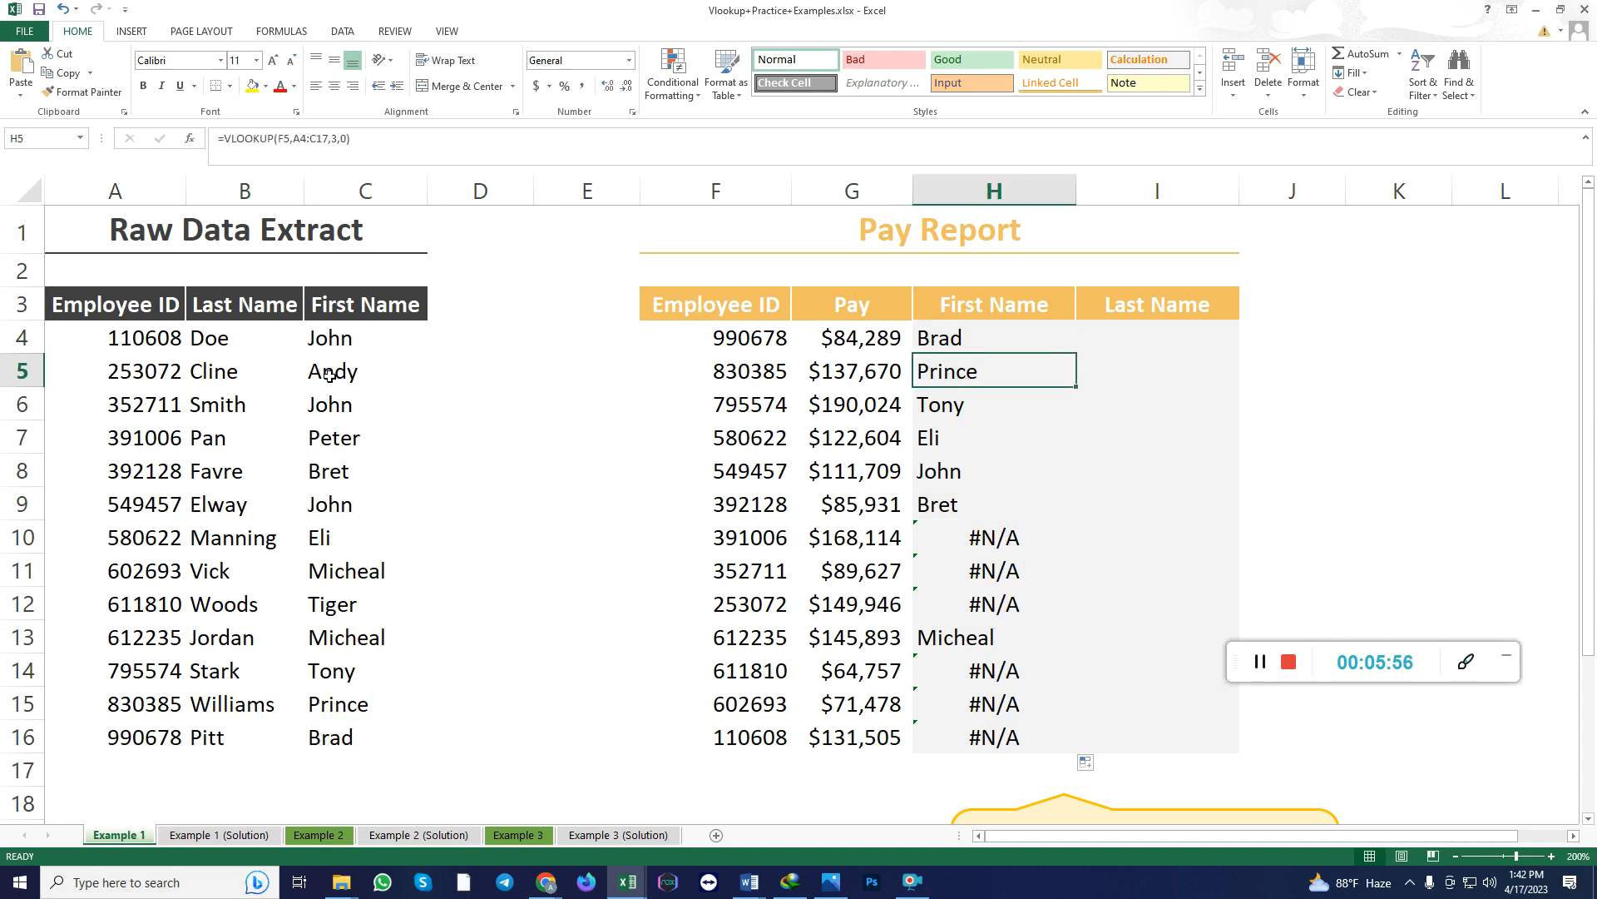
pyautogui.click(357, 691)
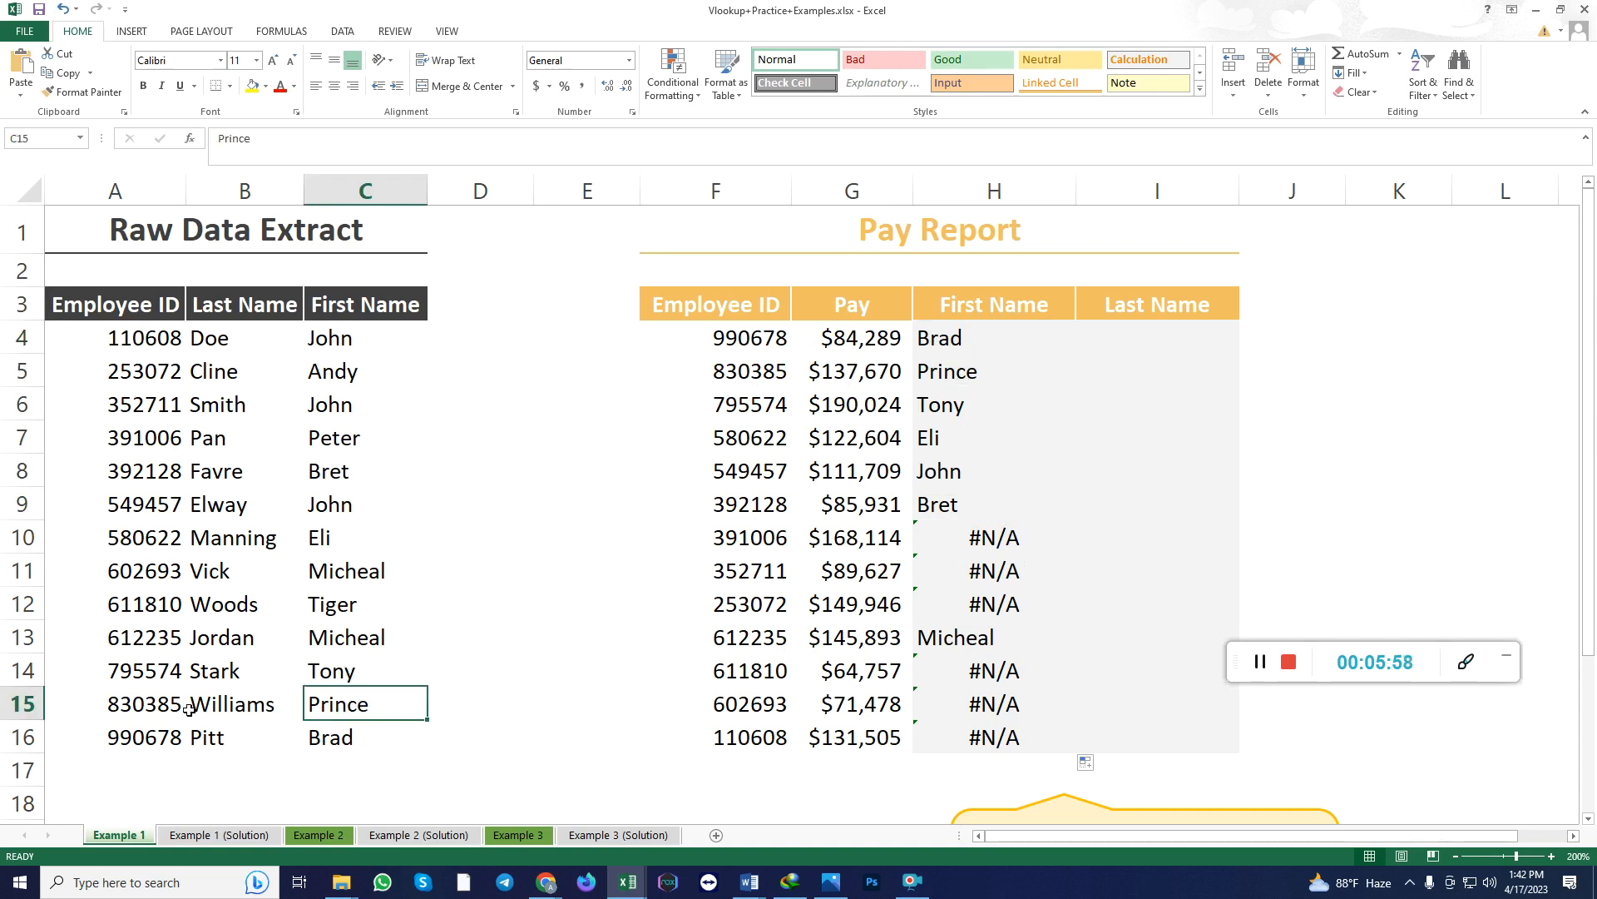
pyautogui.moveTo(956, 534); pyautogui.dragTo(959, 590)
pyautogui.moveTo(961, 658); pyautogui.dragTo(961, 733)
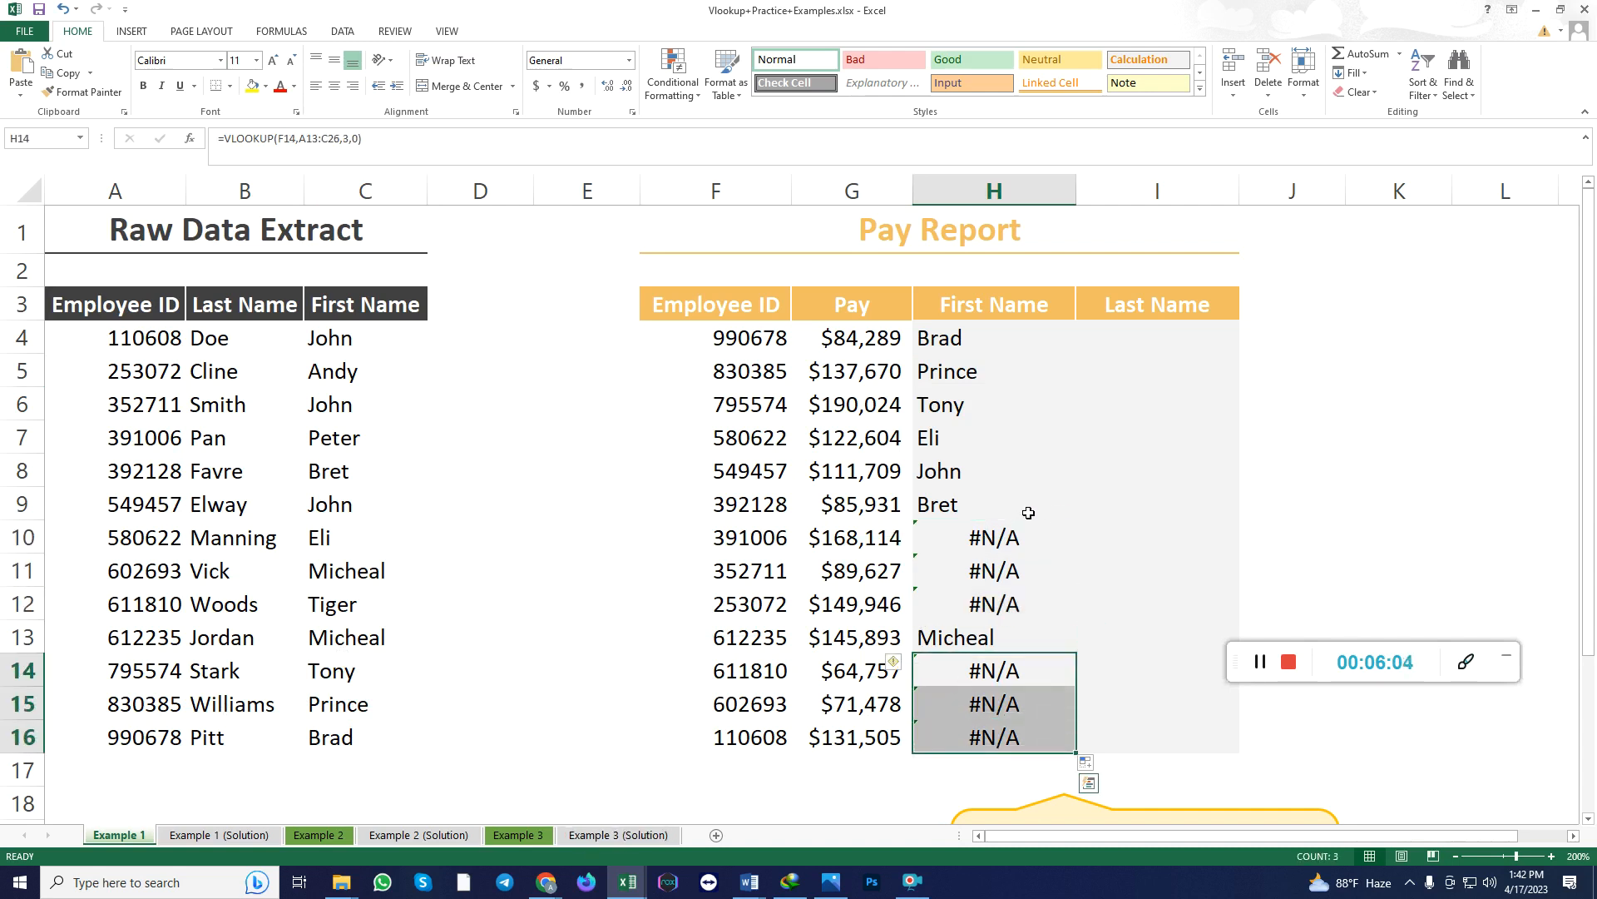
pyautogui.click(946, 342)
pyautogui.click(1107, 336)
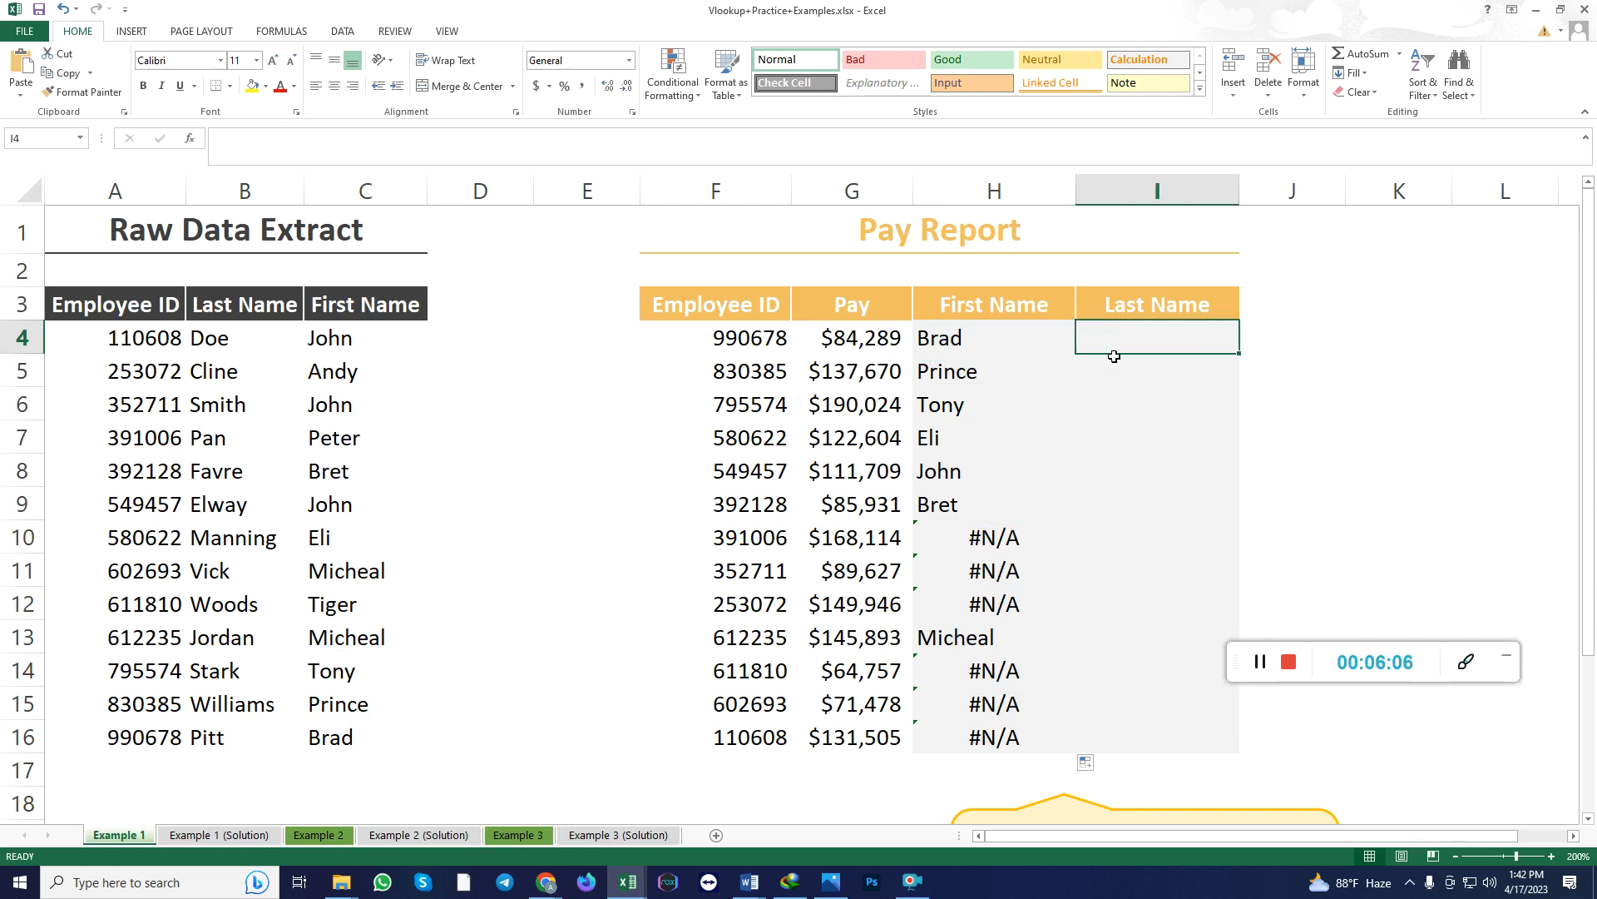